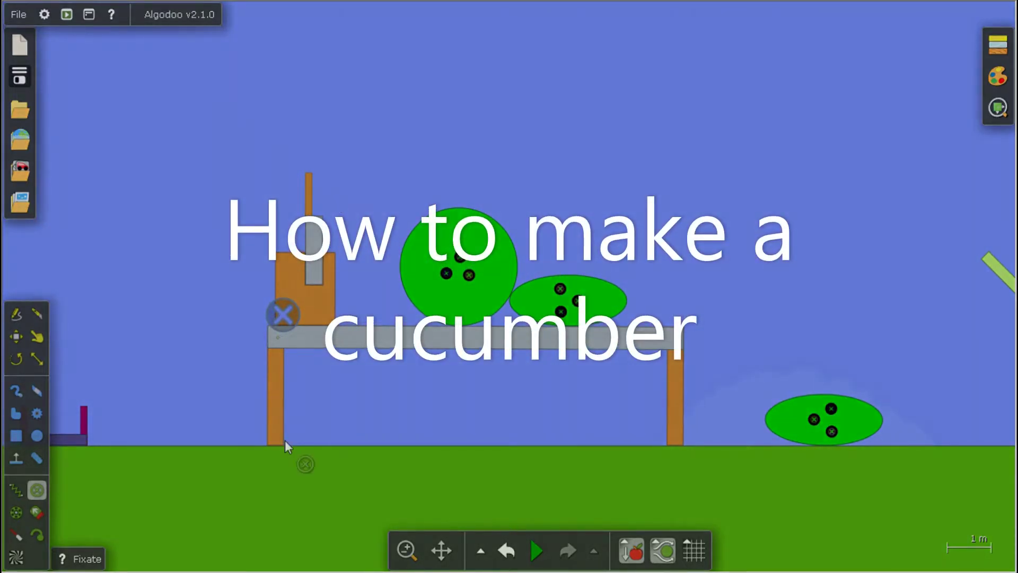
# - Pan the view onto the cucumber table and box-select the large seeded green circle
pyautogui.moveTo(346, 398)
pyautogui.mouseDown()
pyautogui.moveTo(459, 443)
pyautogui.moveTo(432, 405)
pyautogui.mouseUp()
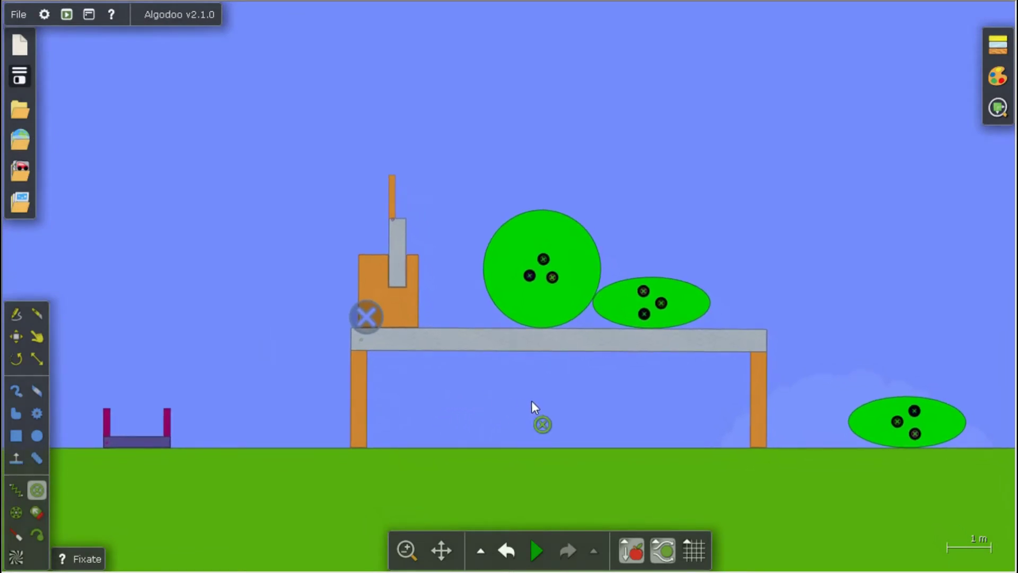
pyautogui.moveTo(531, 400)
pyautogui.mouseDown()
pyautogui.moveTo(284, 343)
pyautogui.moveTo(355, 410)
pyautogui.mouseUp()
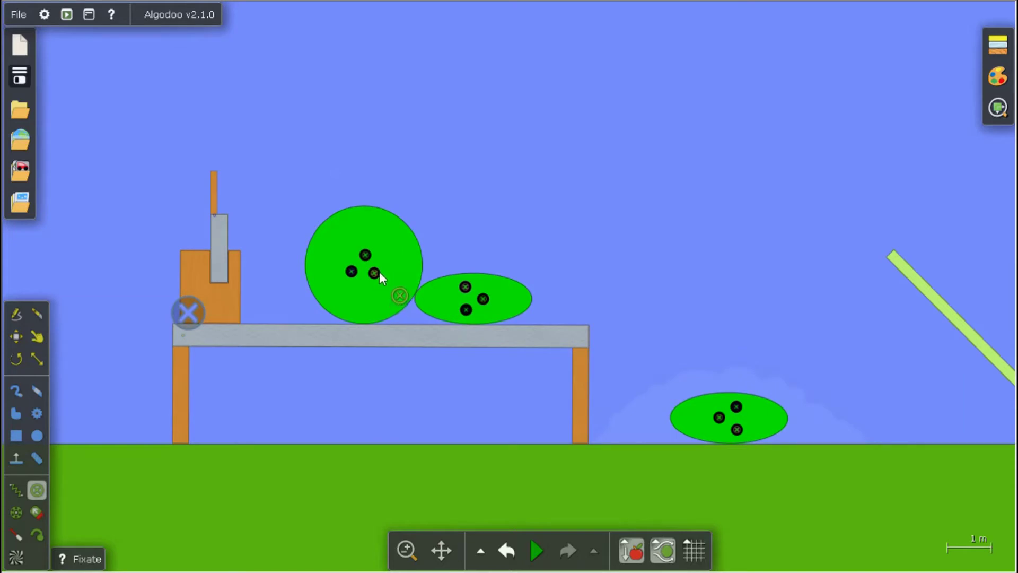
pyautogui.click(16, 337)
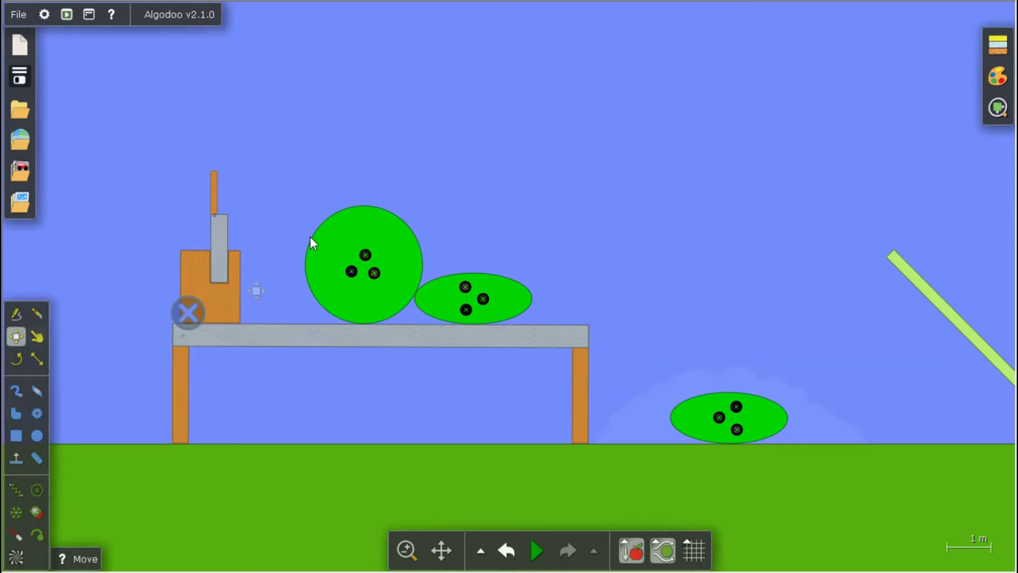
pyautogui.moveTo(280, 170); pyautogui.dragTo(413, 390)
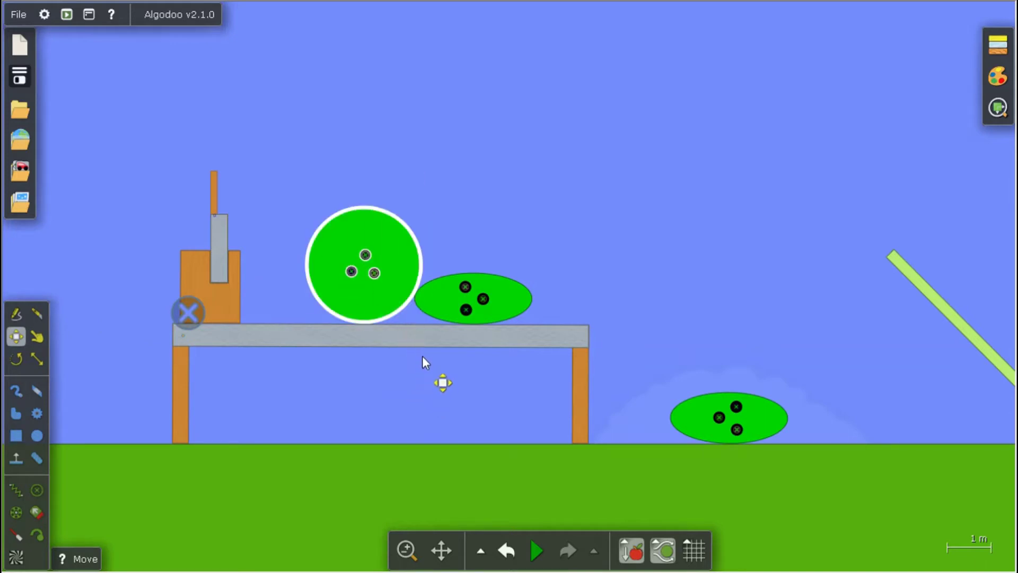
# - Erase the large seeded green circle and draw a new large circle on the table
pyautogui.rightClick(381, 297)
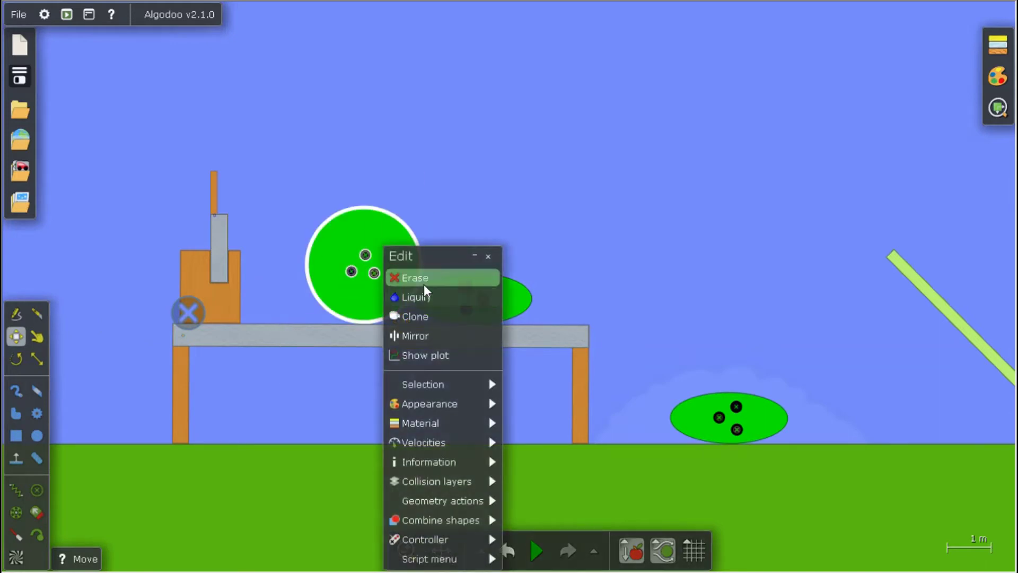
pyautogui.click(424, 279)
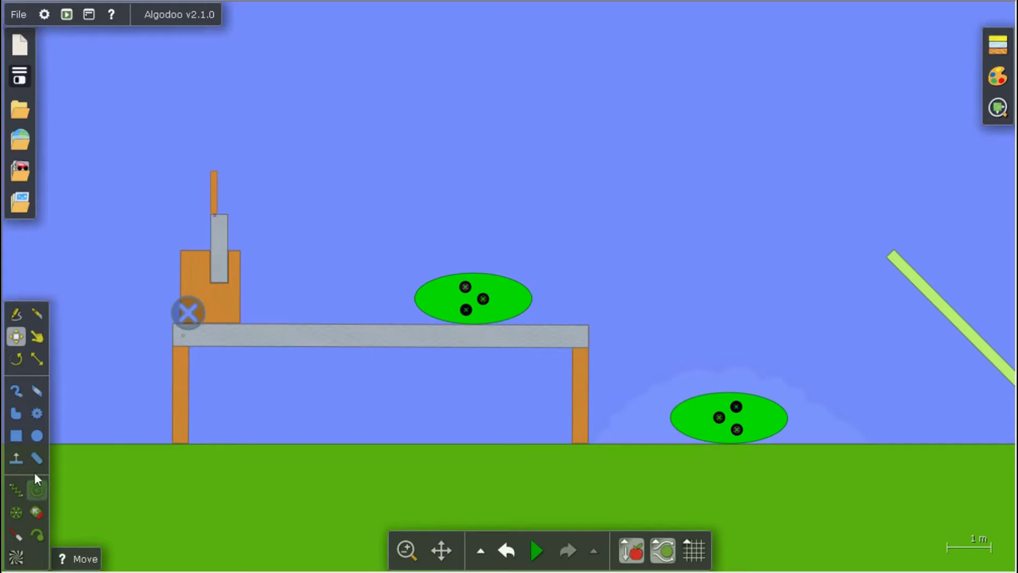
pyautogui.click(34, 438)
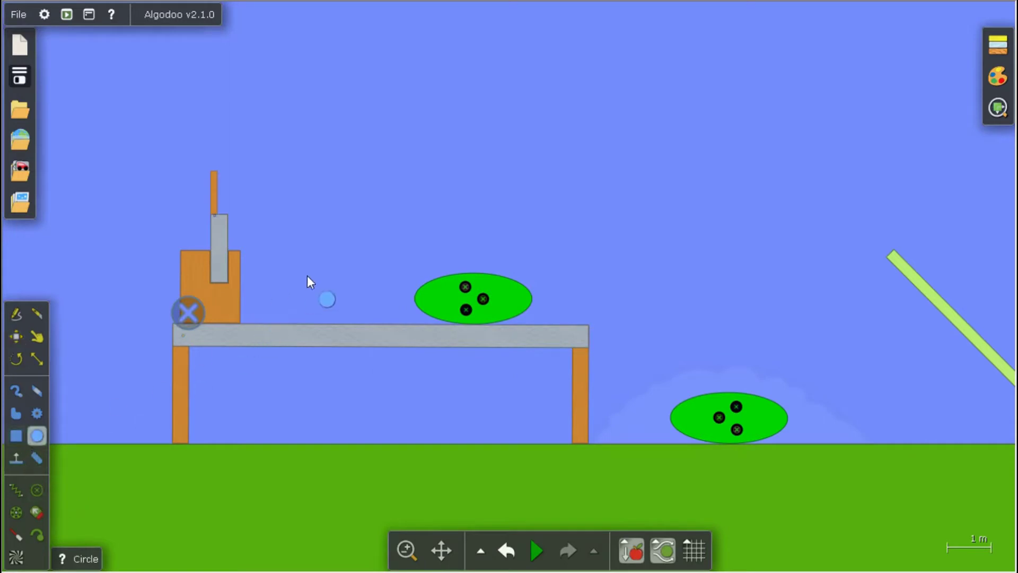
pyautogui.moveTo(336, 255); pyautogui.dragTo(365, 315)
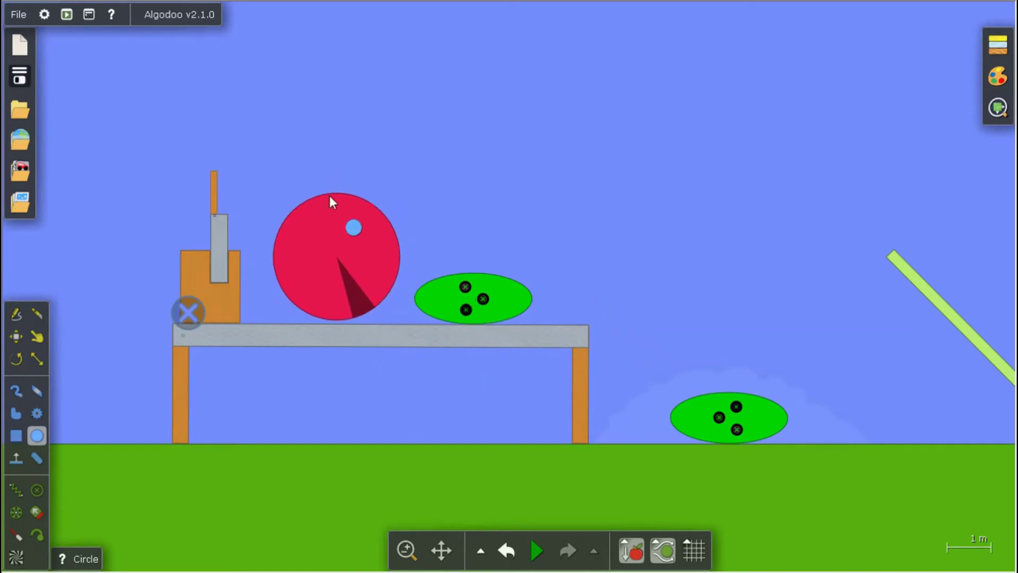
# - Turn off Draw circle cake on the new circle and colour it green
pyautogui.rightClick(339, 238)
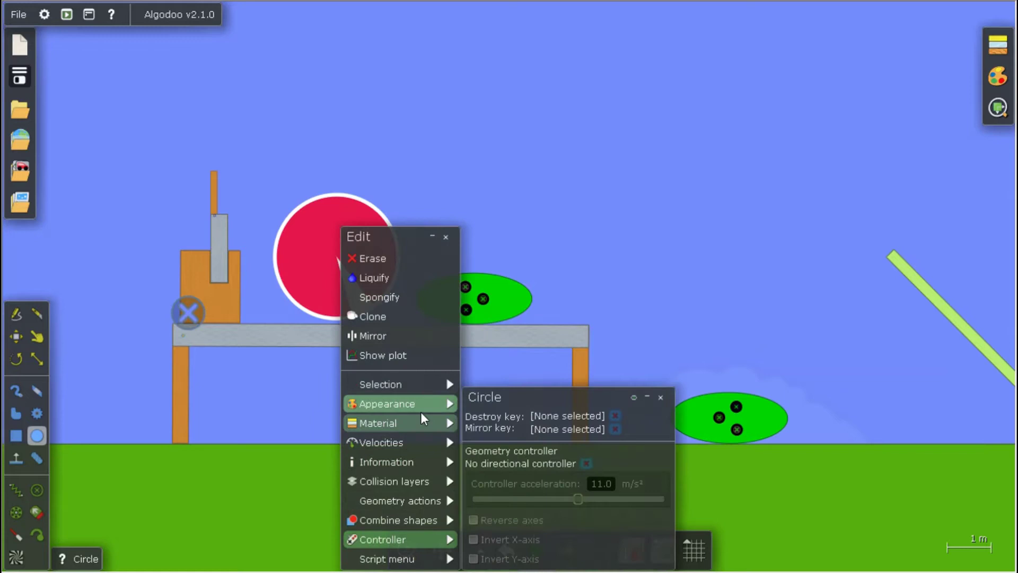
pyautogui.moveTo(387, 403)
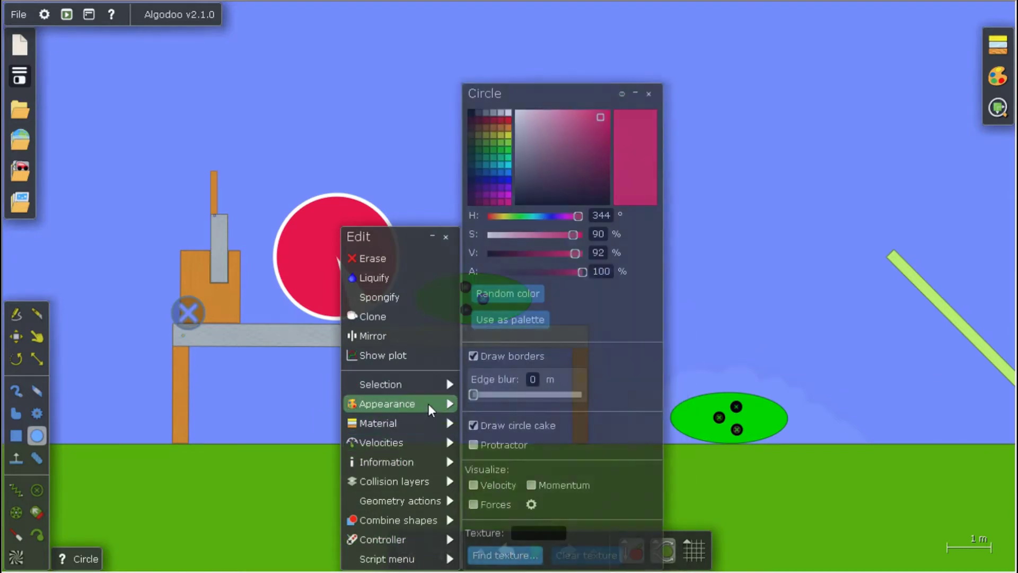
pyautogui.click(519, 424)
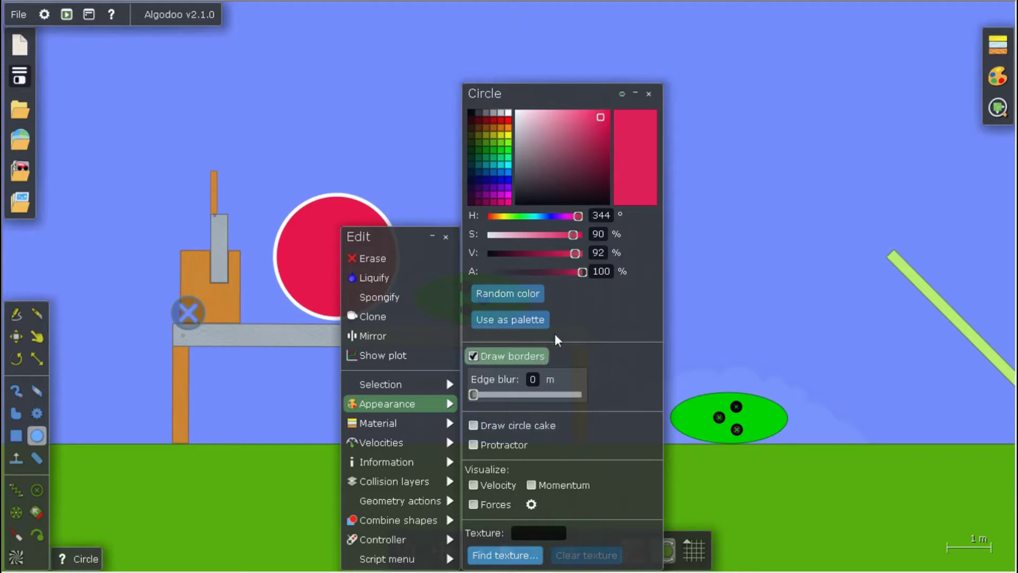
pyautogui.click(504, 147)
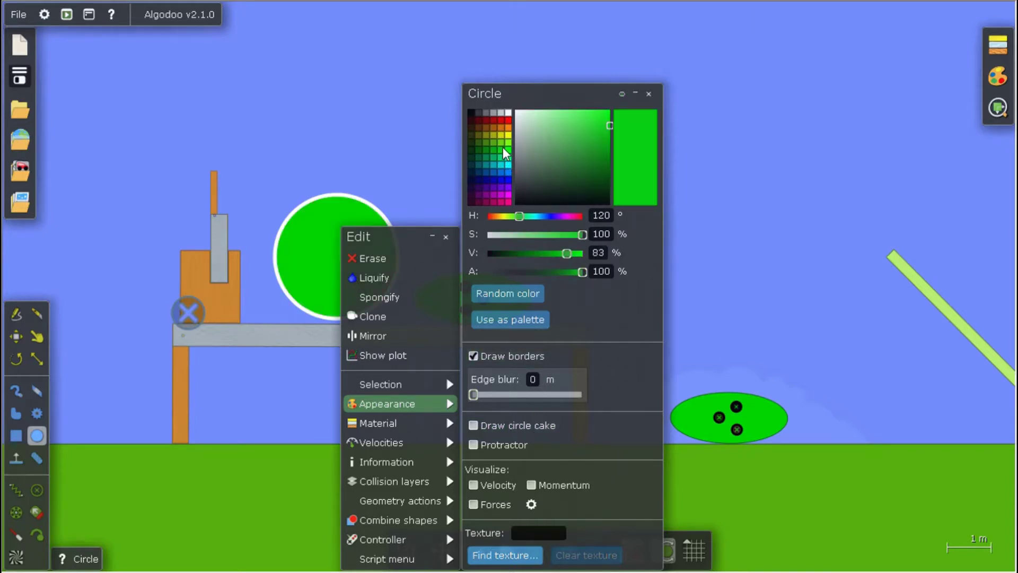
pyautogui.click(690, 250)
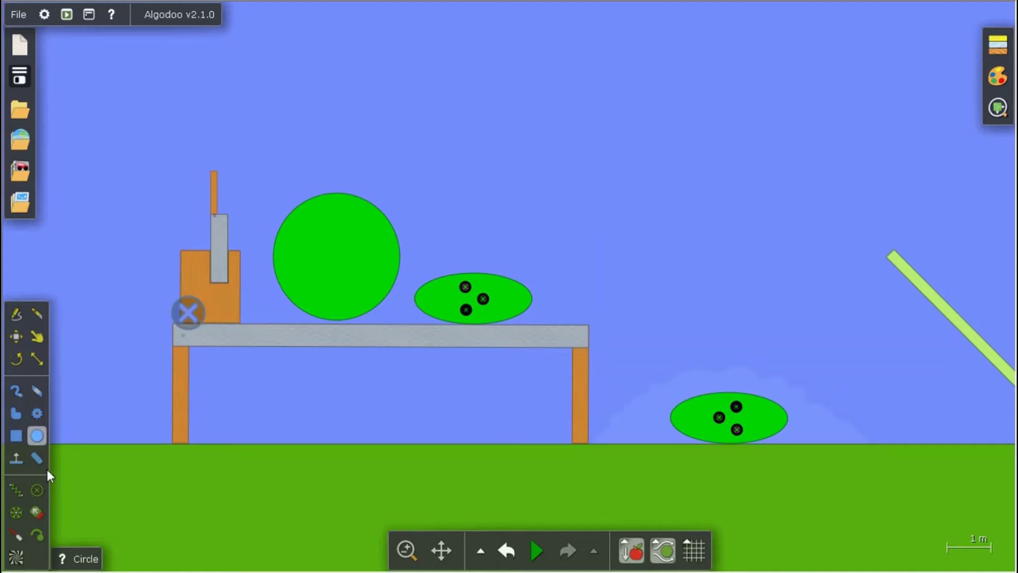
# - Start the simulation and copy the ellipse's three seed hinges onto the big circle
pyautogui.click(538, 549)
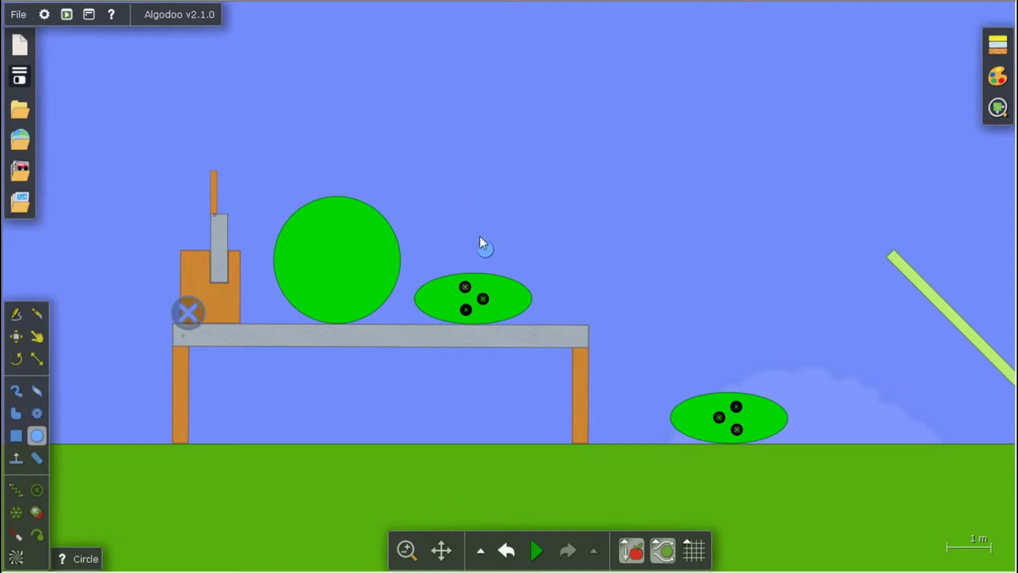
pyautogui.scroll(3, 494, 314)
pyautogui.scroll(3, 483, 298)
pyautogui.scroll(2, 478, 281)
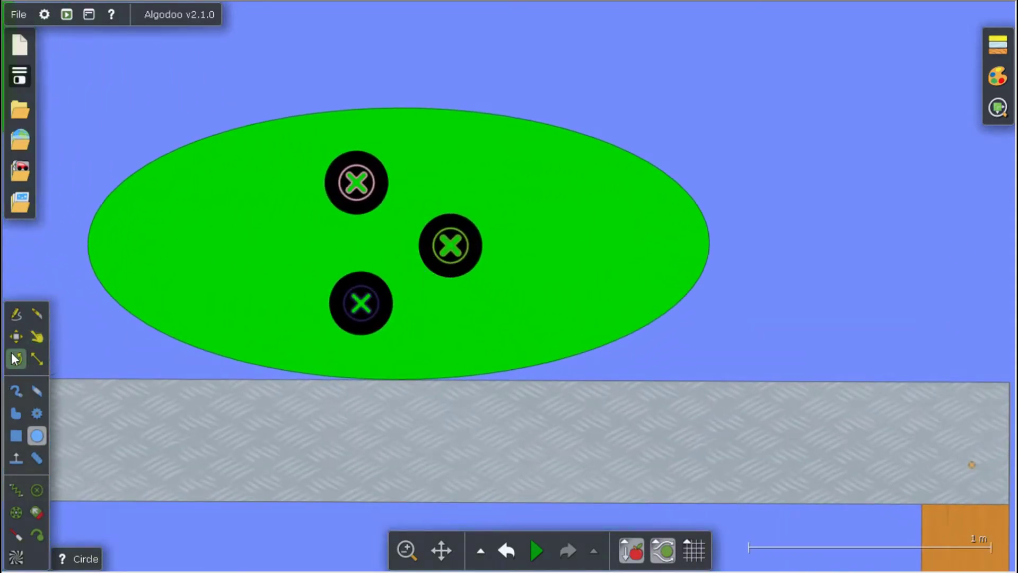
pyautogui.click(17, 338)
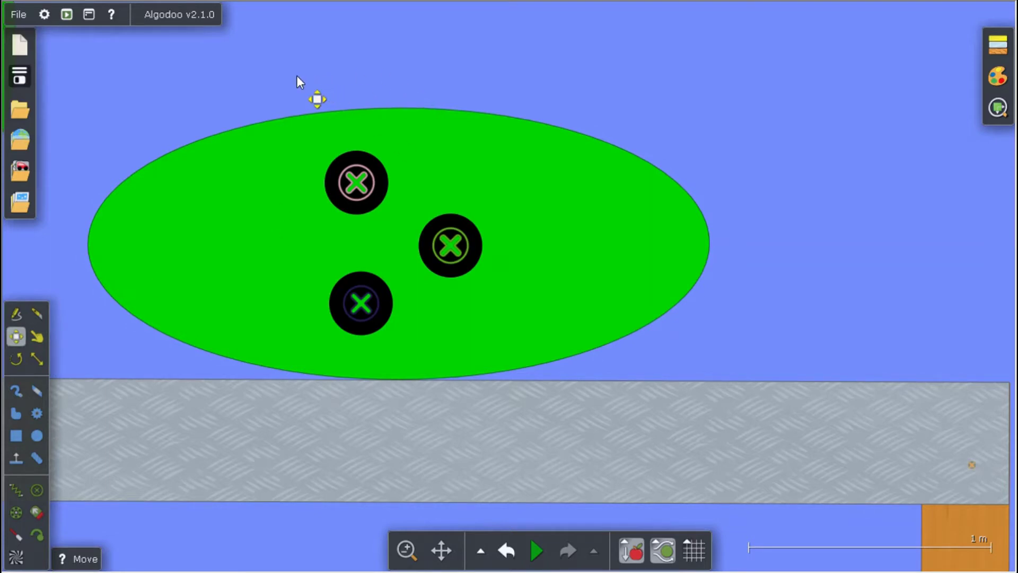
pyautogui.moveTo(296, 76)
pyautogui.mouseDown()
pyautogui.moveTo(472, 379)
pyautogui.moveTo(501, 369)
pyautogui.mouseUp()
pyautogui.scroll(-3, 500, 347)
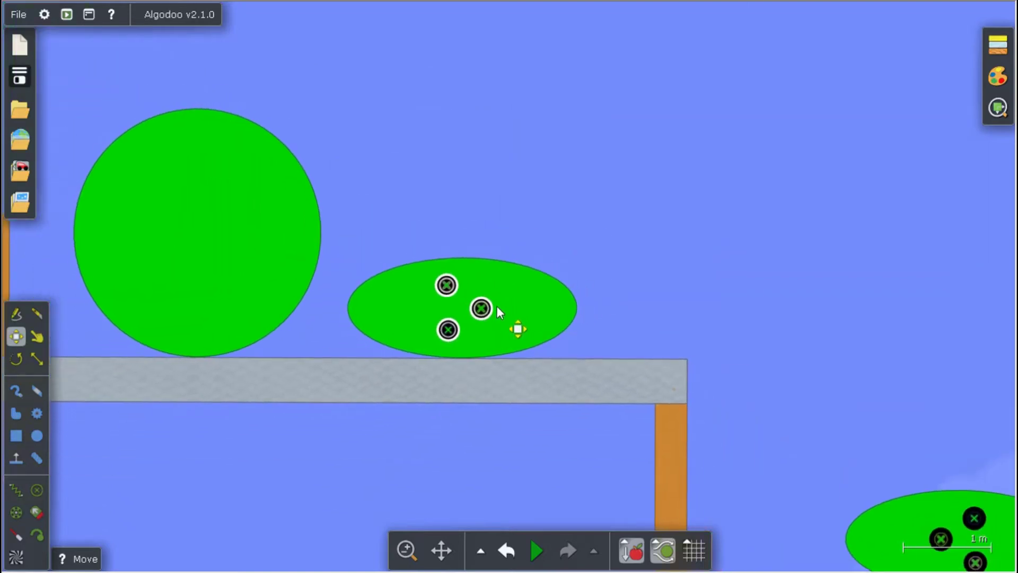
pyautogui.scroll(3, 494, 308)
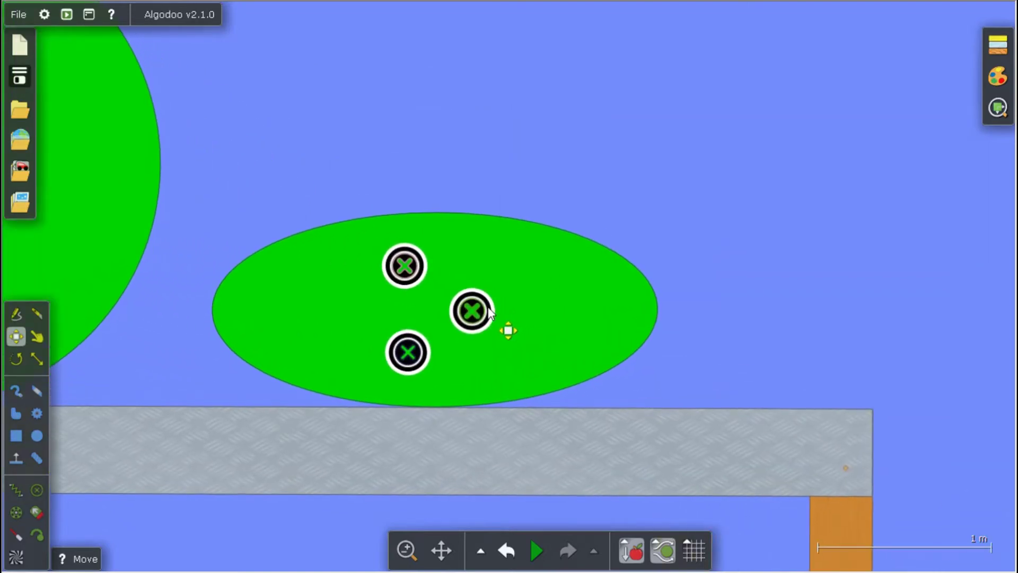
pyautogui.moveTo(476, 309); pyautogui.dragTo(327, 237)
pyautogui.scroll(-4, 509, 302)
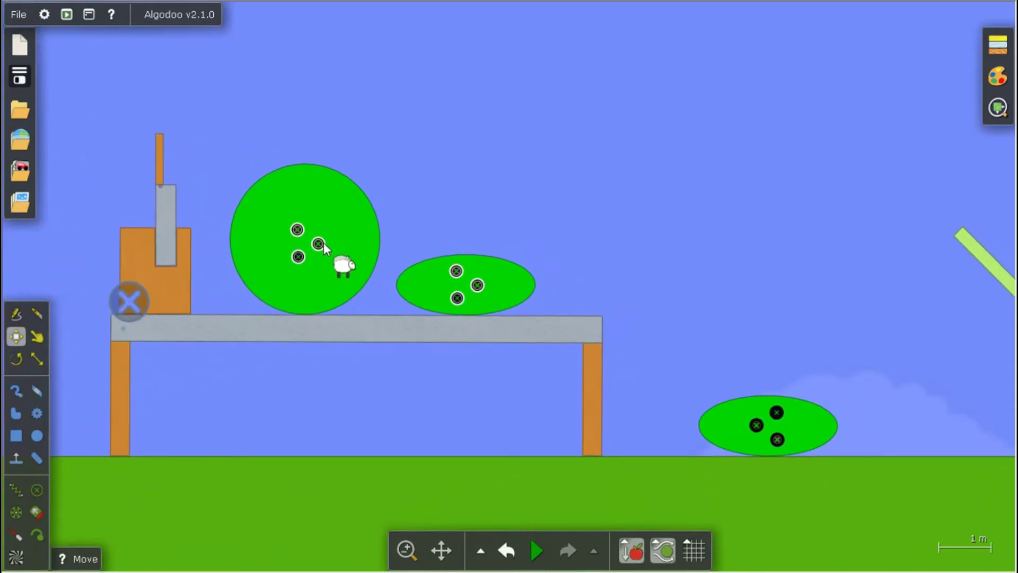
pyautogui.moveTo(324, 243); pyautogui.dragTo(324, 240)
# - Delete the misplaced seed copies and copy the ellipse's three hinges onto the circle again
pyautogui.press('Delete')
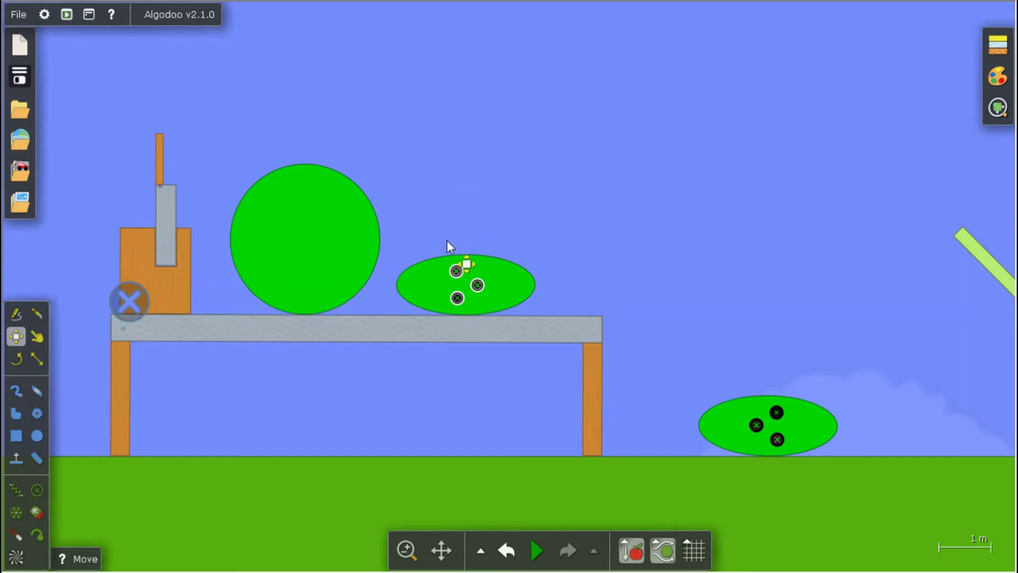
pyautogui.scroll(4, 447, 240)
pyautogui.moveTo(455, 247)
pyautogui.mouseDown()
pyautogui.moveTo(540, 481)
pyautogui.moveTo(577, 485)
pyautogui.mouseUp()
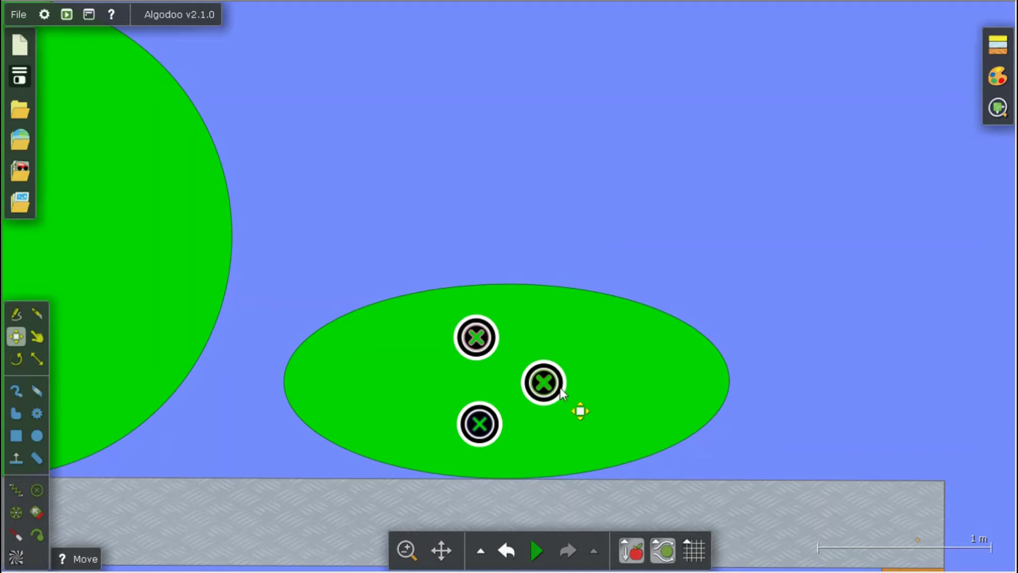
pyautogui.keyDown('ctrl'); pyautogui.moveTo(560, 387); pyautogui.dragTo(175, 227); pyautogui.keyUp('ctrl')
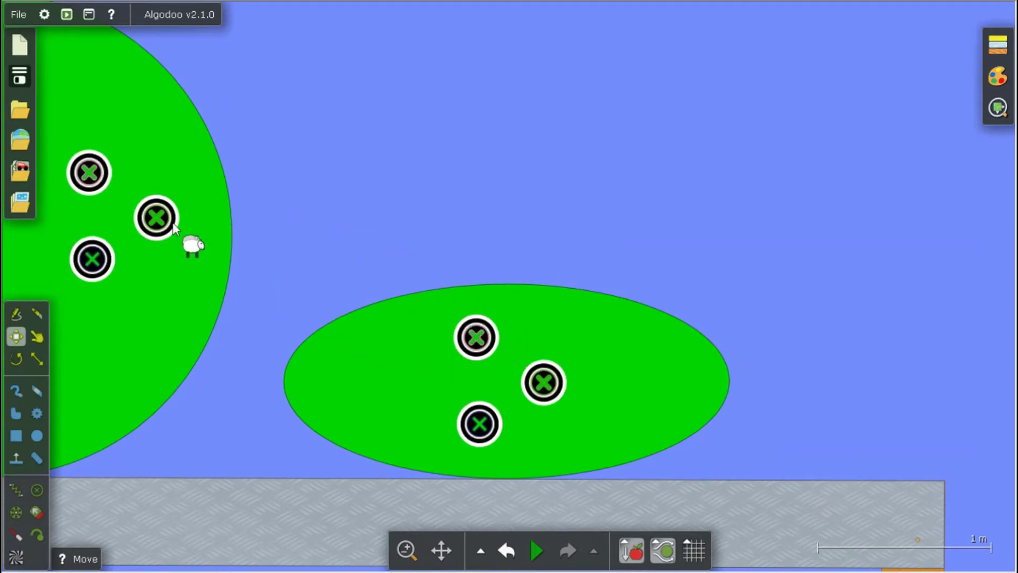
pyautogui.scroll(-5, 176, 227)
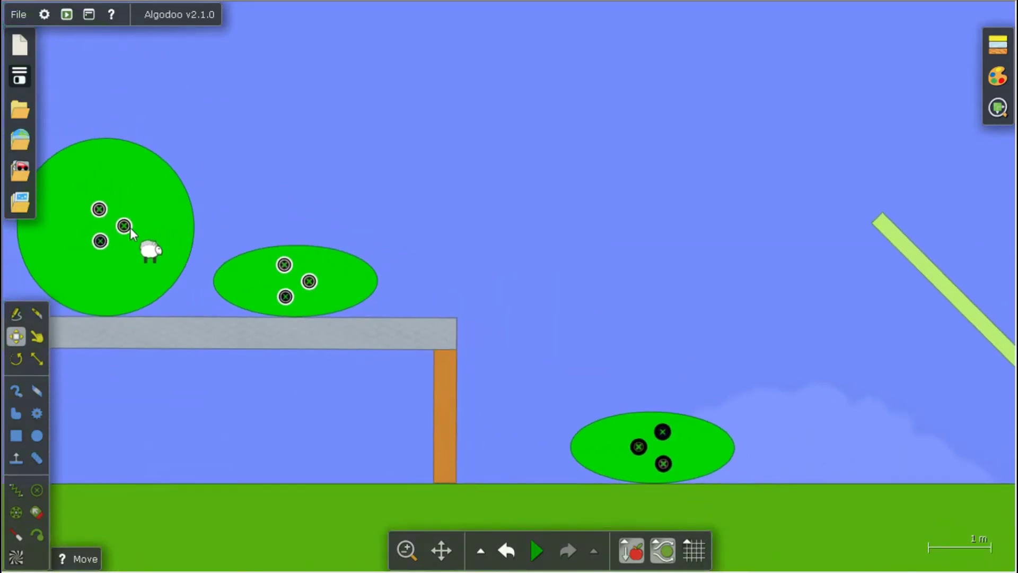
# - Remove the pasted seed markers from the big green circle and rerun the simulation
pyautogui.moveTo(131, 233); pyautogui.dragTo(124, 230)
pyautogui.press('Delete')
pyautogui.scroll(-2, 226, 213)
pyautogui.scroll(5, 557, 242)
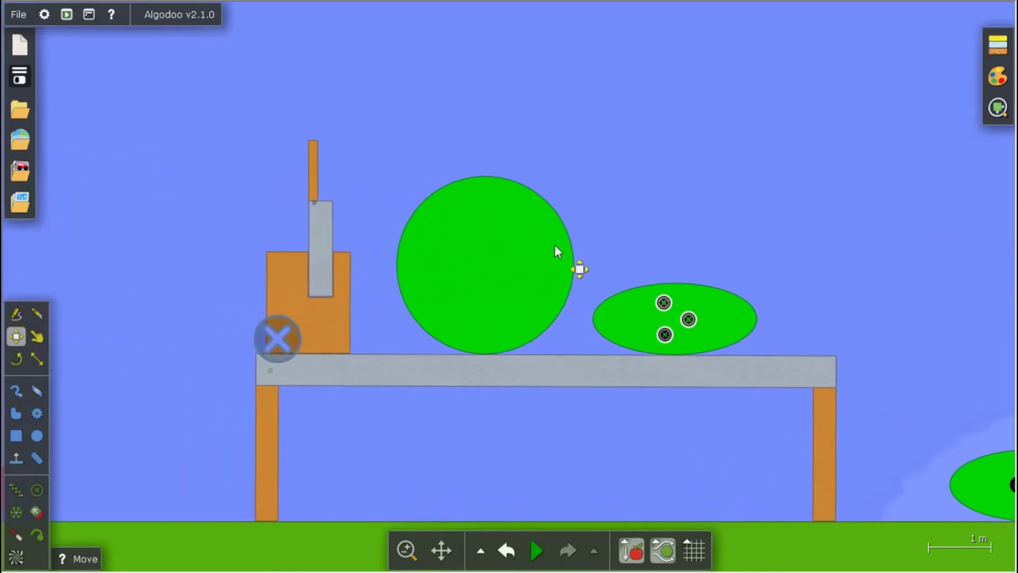
pyautogui.scroll(3, 601, 215)
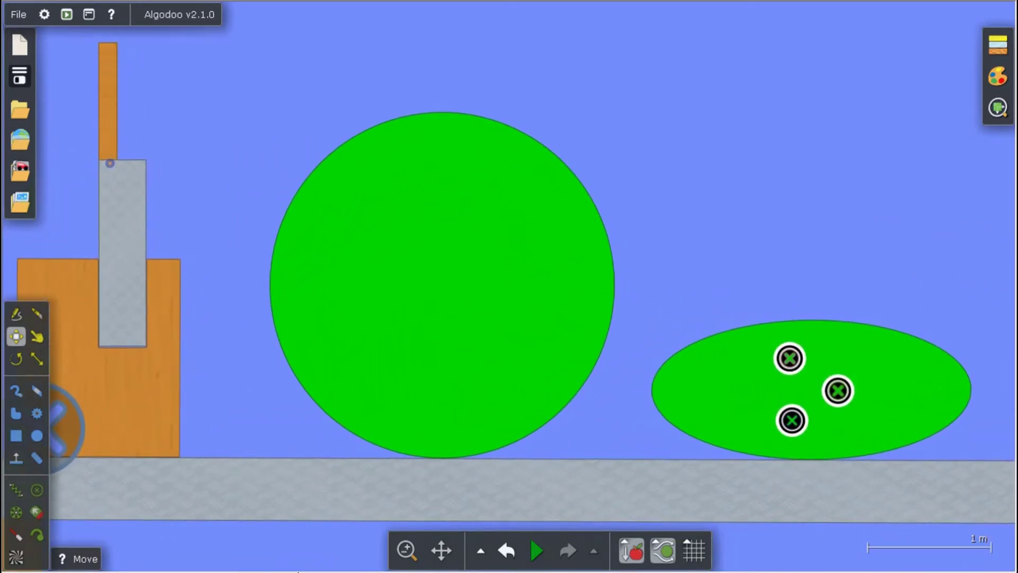
pyautogui.click(540, 550)
pyautogui.click(37, 437)
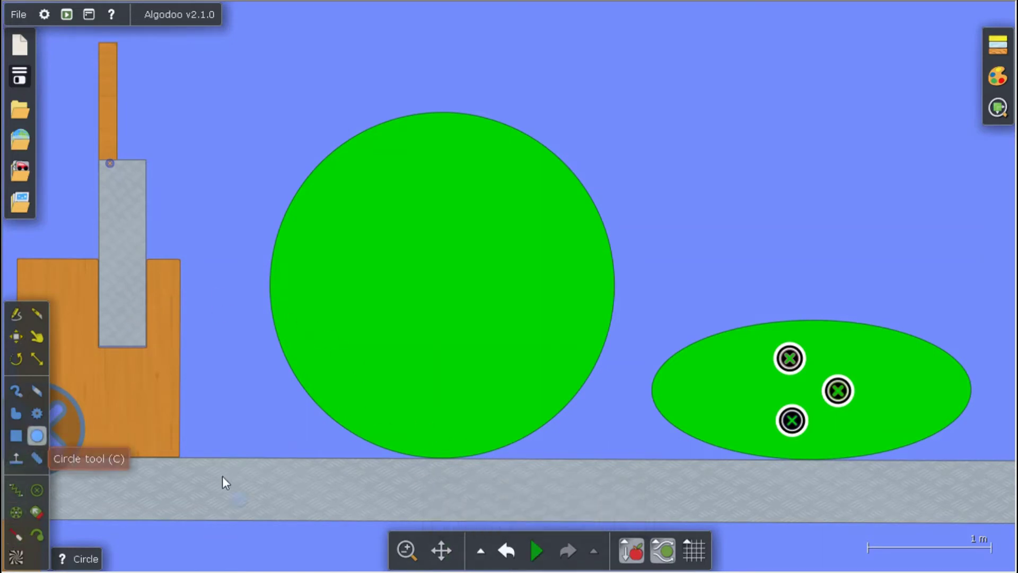
# - Draw a small red seed circle in the empty sky beside the scene
pyautogui.click(403, 305)
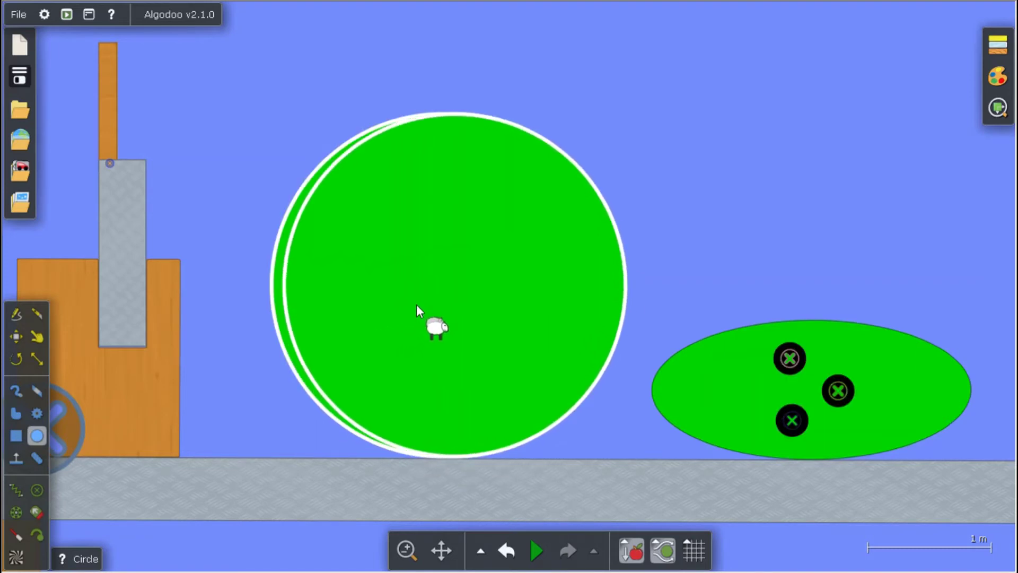
pyautogui.rightClick(453, 293)
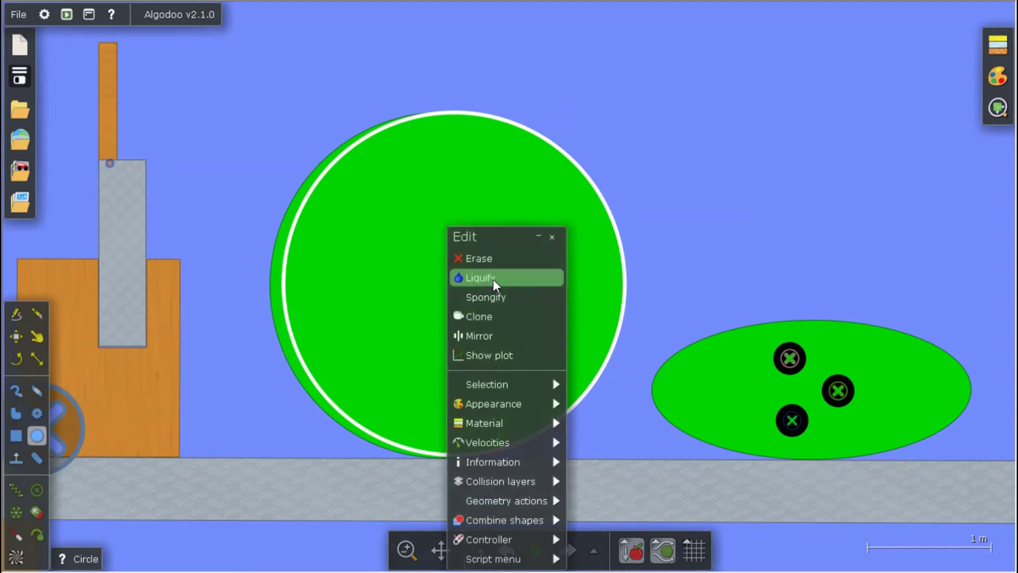
pyautogui.press('Escape')
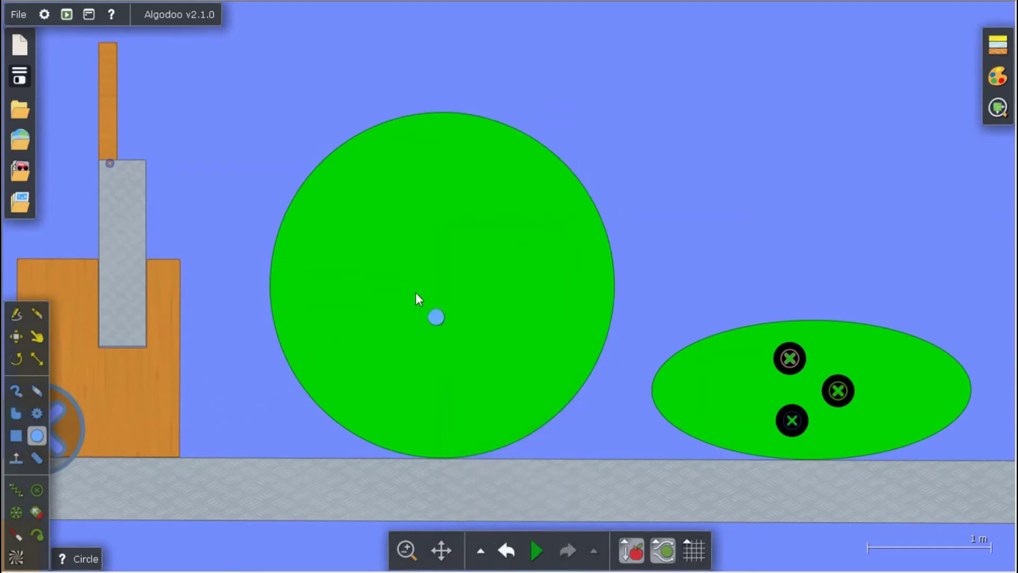
pyautogui.moveTo(747, 177); pyautogui.dragTo(751, 186)
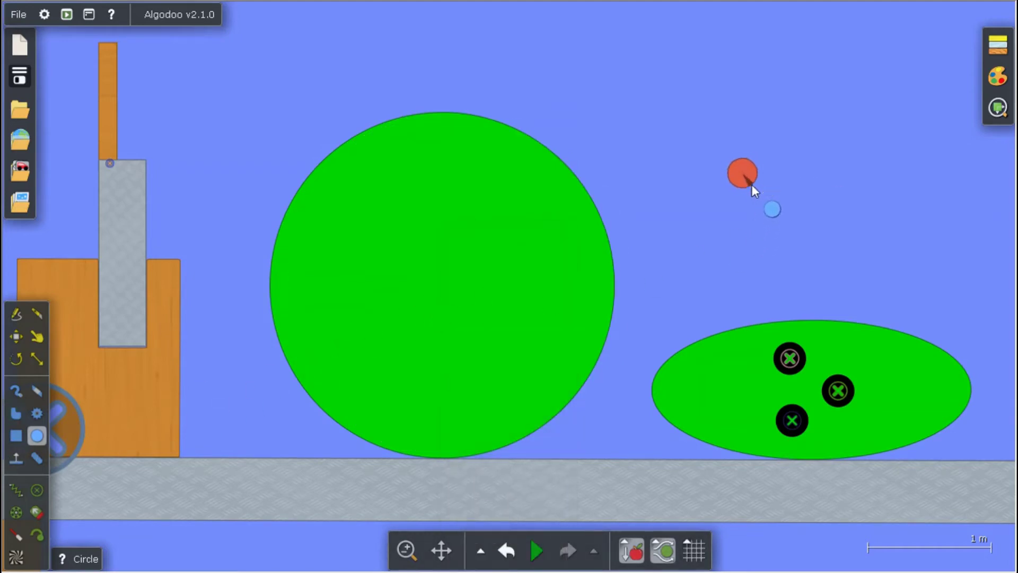
pyautogui.click(34, 483)
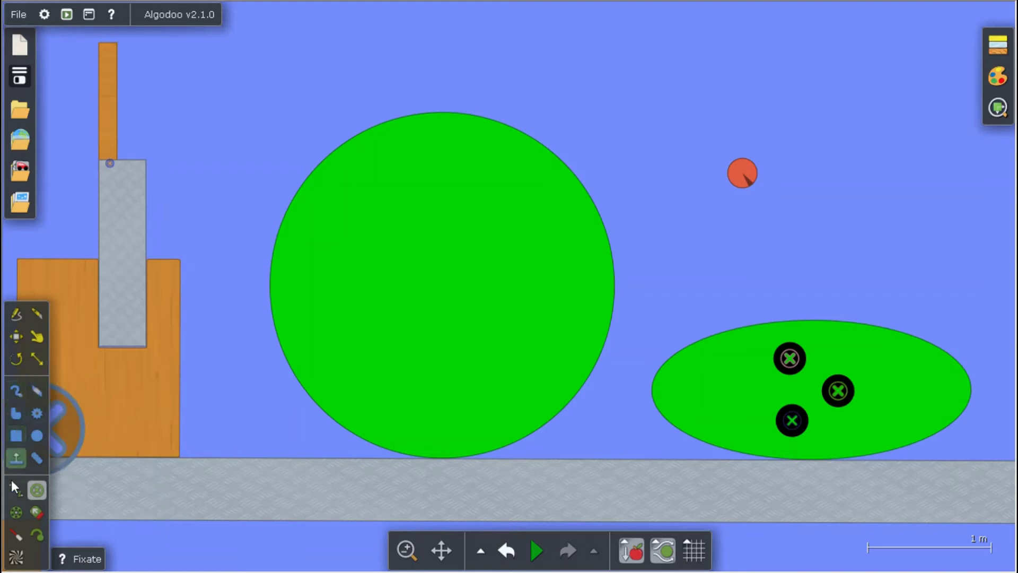
# - Clone the red seed circle twice and move all three into the big green circle
pyautogui.click(18, 338)
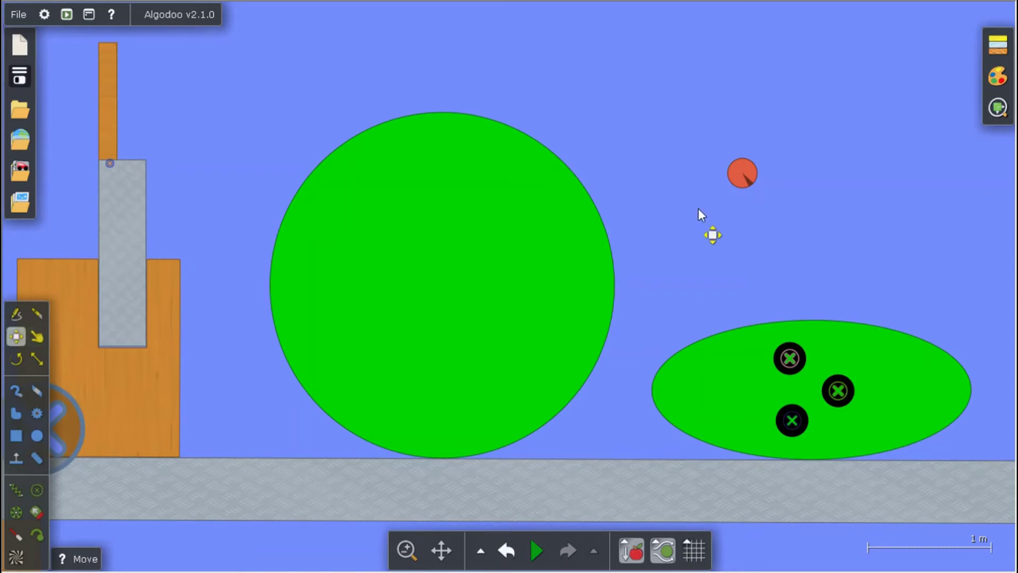
pyautogui.moveTo(746, 174); pyautogui.dragTo(764, 221)
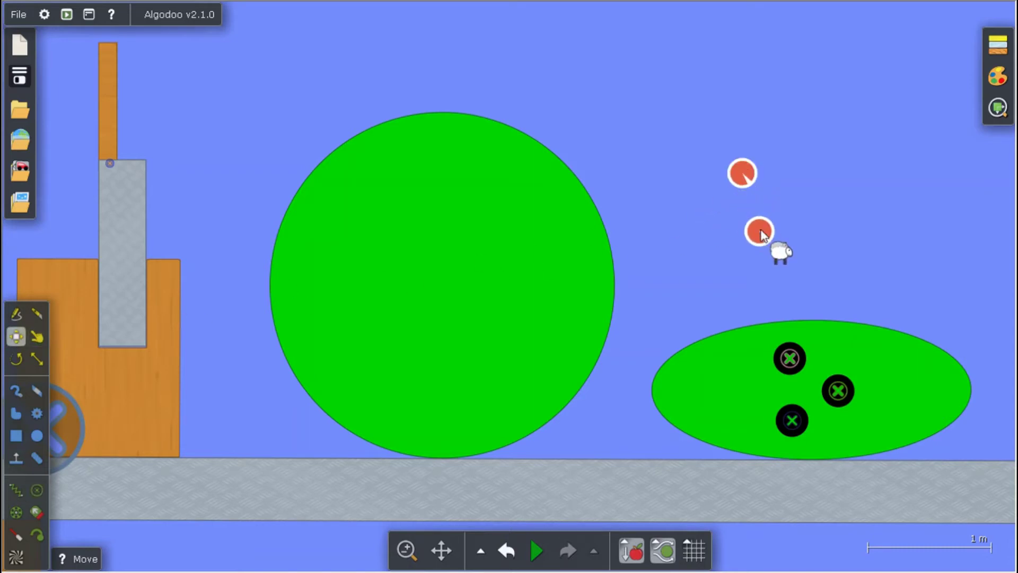
pyautogui.click(815, 246)
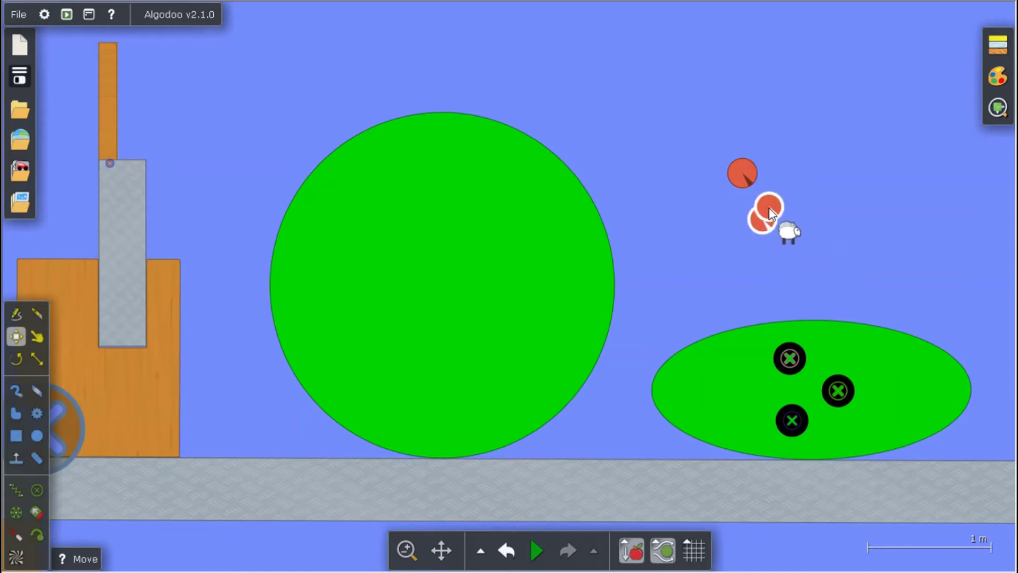
pyautogui.moveTo(762, 222); pyautogui.dragTo(790, 179)
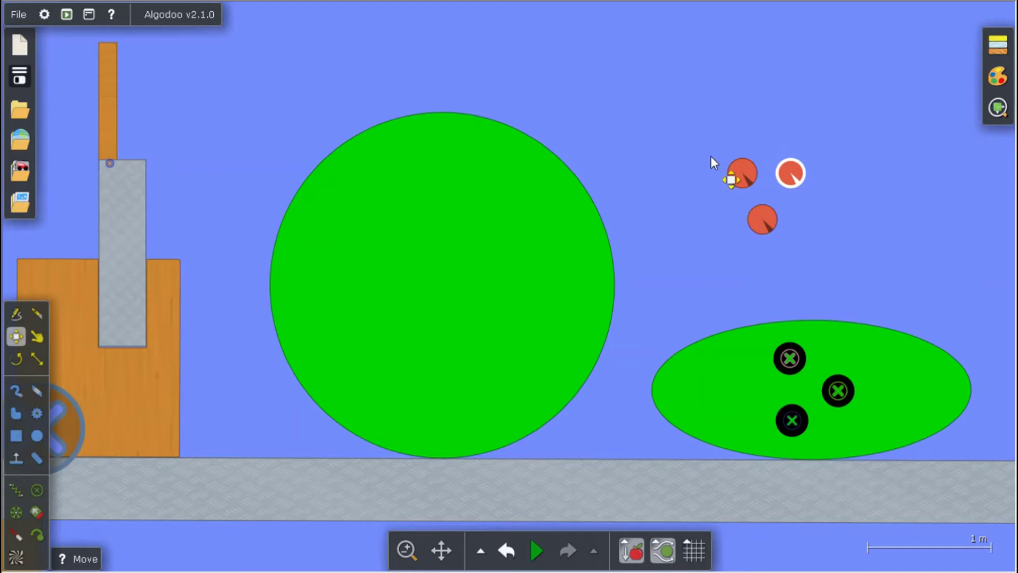
pyautogui.moveTo(710, 156); pyautogui.dragTo(804, 264)
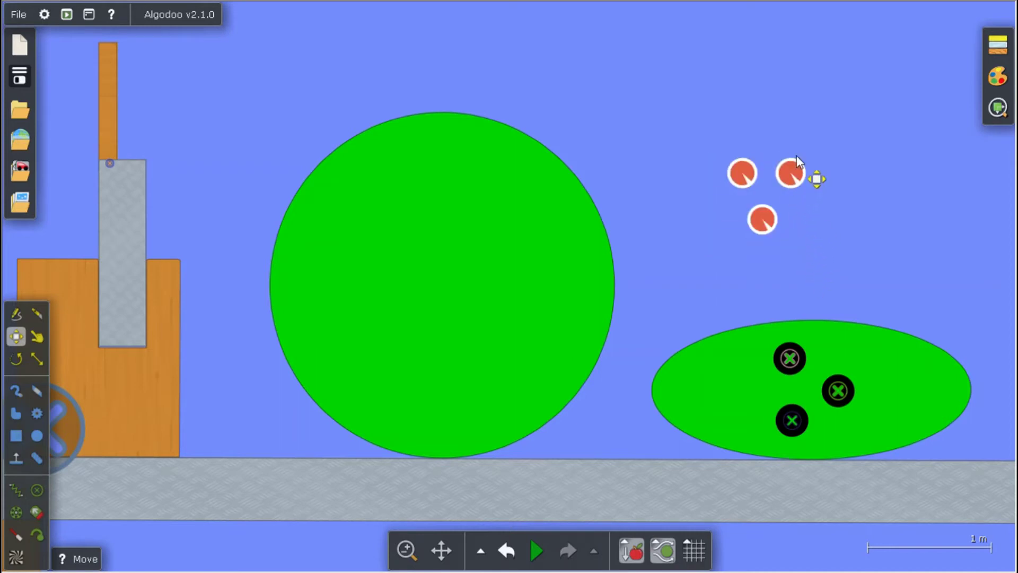
pyautogui.moveTo(807, 213)
pyautogui.mouseDown()
pyautogui.moveTo(809, 247)
pyautogui.moveTo(498, 351)
pyautogui.moveTo(480, 345)
pyautogui.mouseUp()
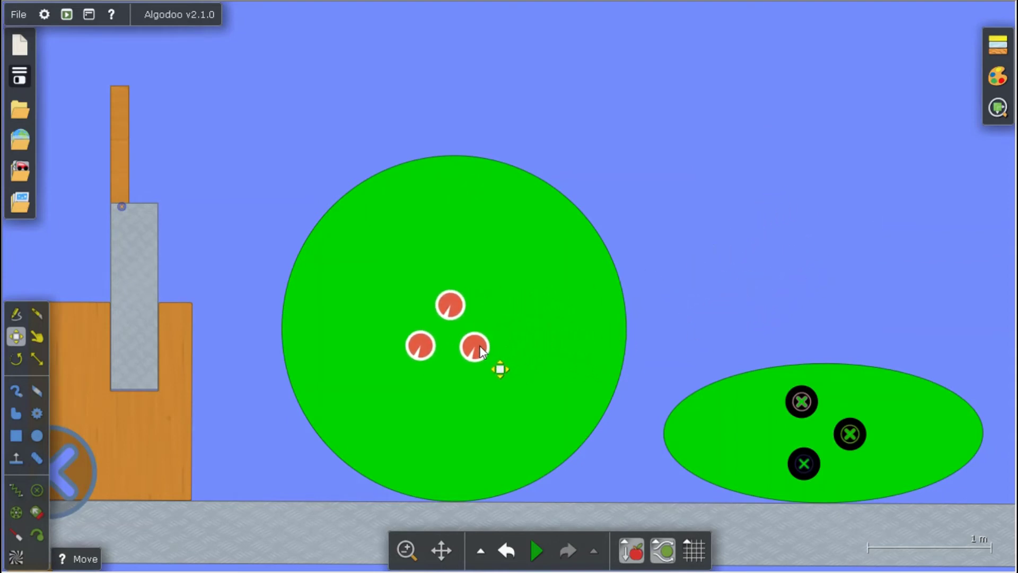
# - Box-select the three red seed circles and bring up their Velocities settings
pyautogui.click(37, 488)
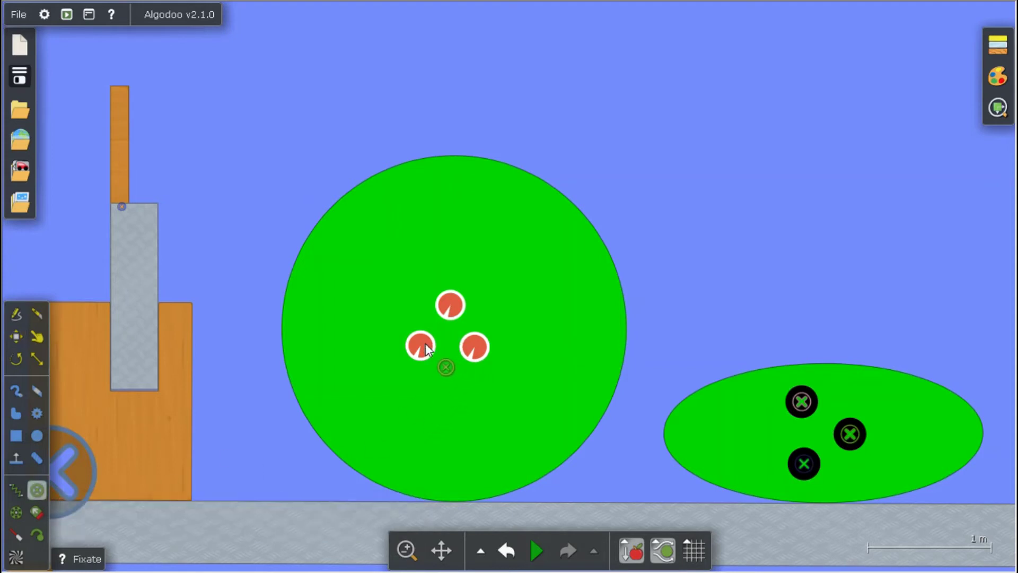
pyautogui.click(678, 160)
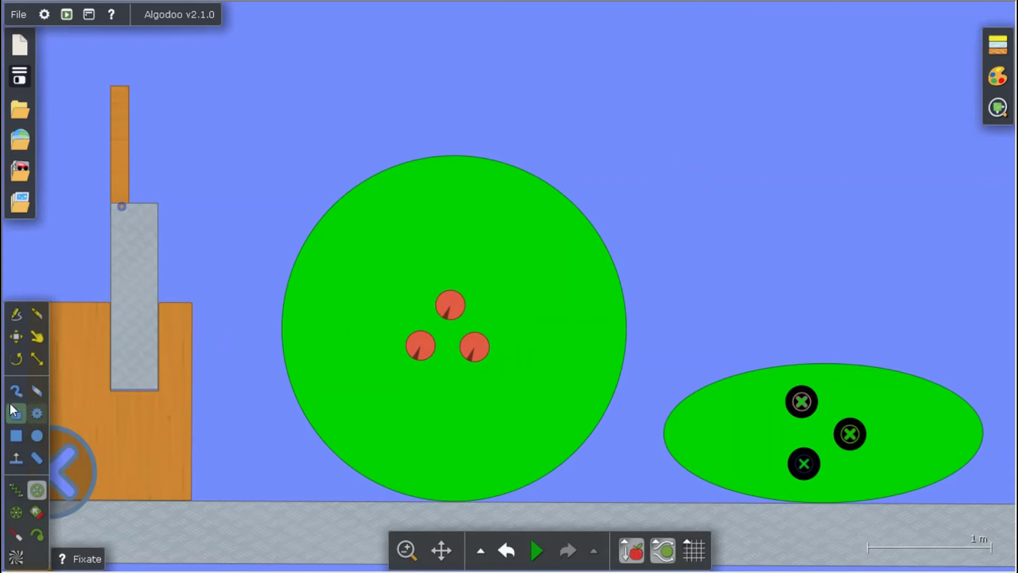
pyautogui.click(18, 337)
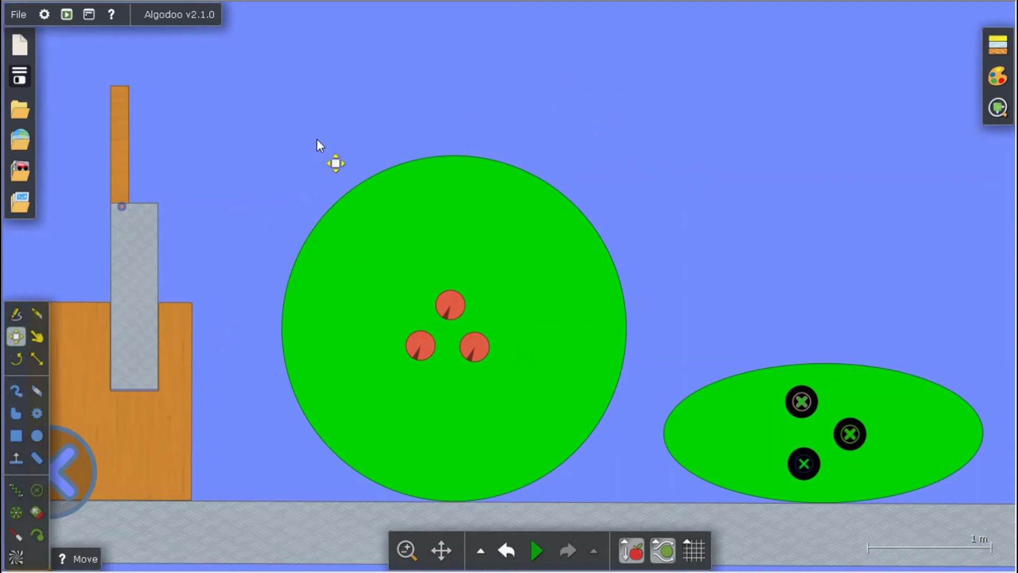
pyautogui.moveTo(349, 114); pyautogui.dragTo(542, 417)
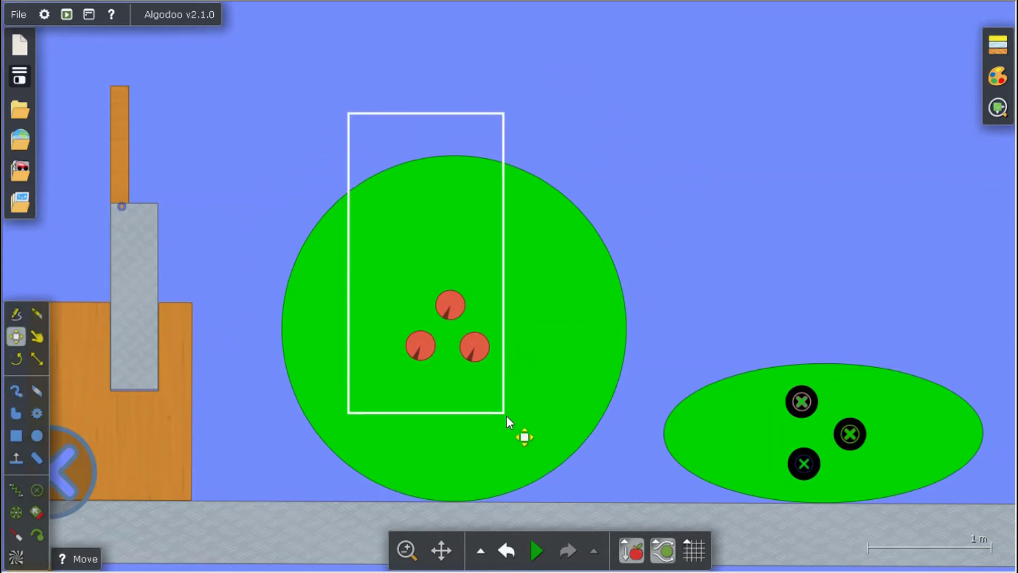
pyautogui.rightClick(475, 352)
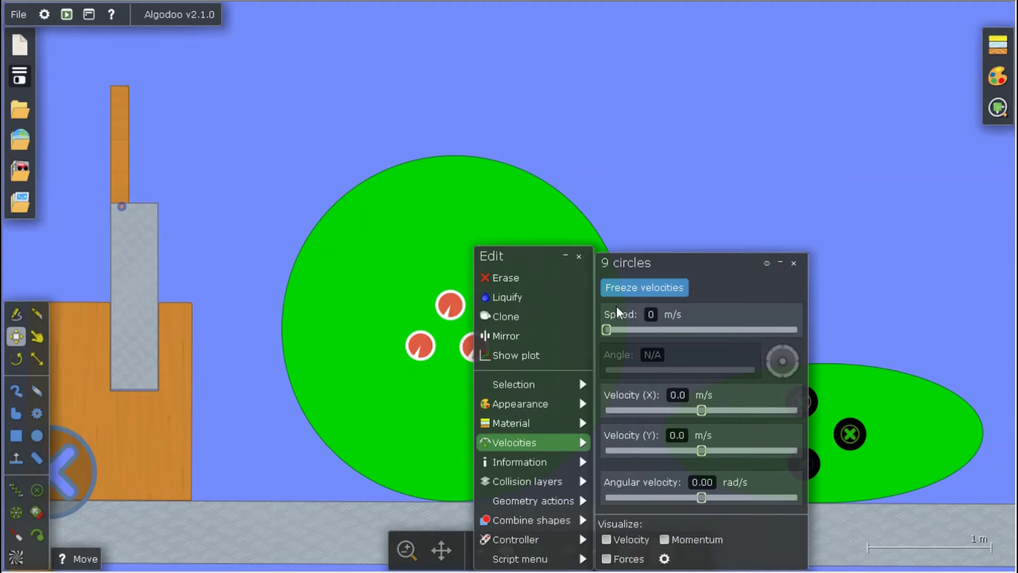
# - Colour all three selected seed circles black through the Appearance colour picker
pyautogui.moveTo(514, 442)
pyautogui.click(615, 176)
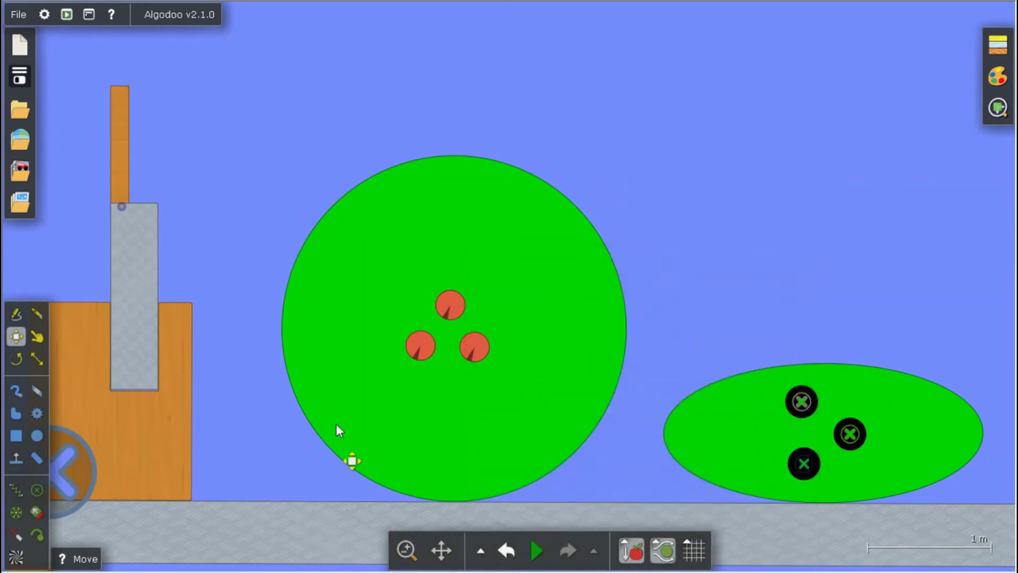
pyautogui.rightClick(428, 346)
pyautogui.moveTo(470, 442)
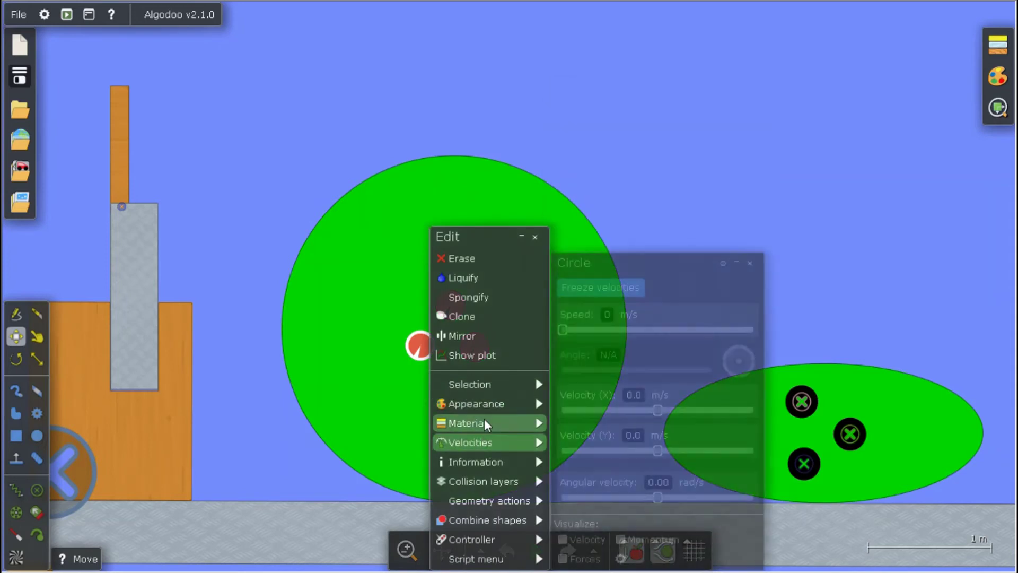
pyautogui.moveTo(380, 121); pyautogui.dragTo(499, 376)
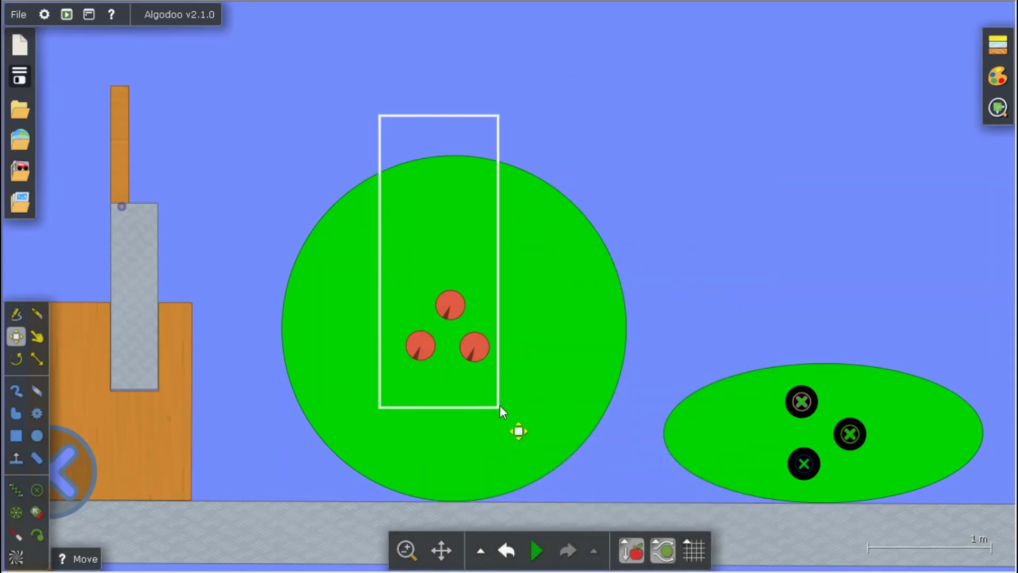
pyautogui.rightClick(478, 344)
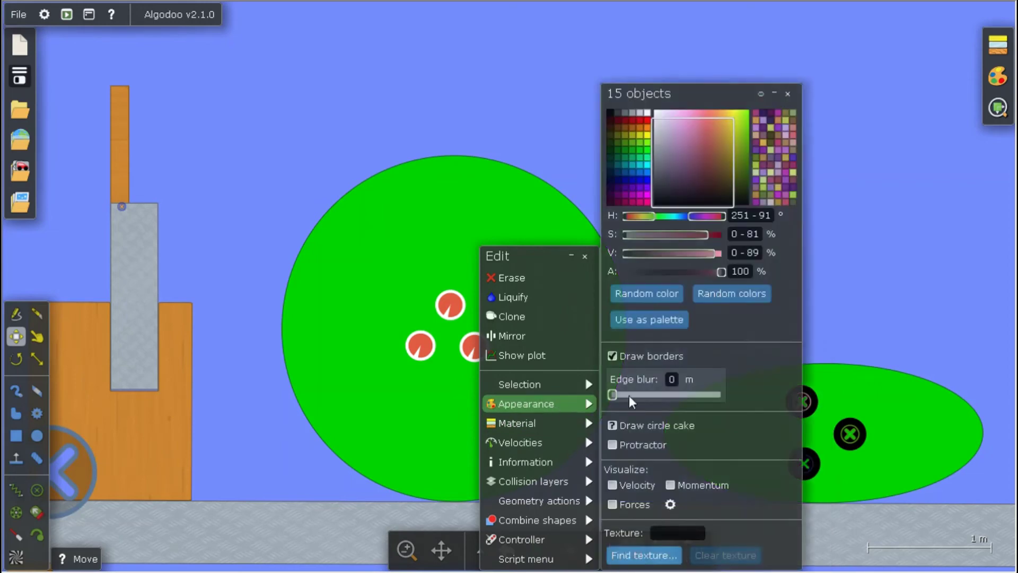
pyautogui.moveTo(525, 404)
pyautogui.click(611, 118)
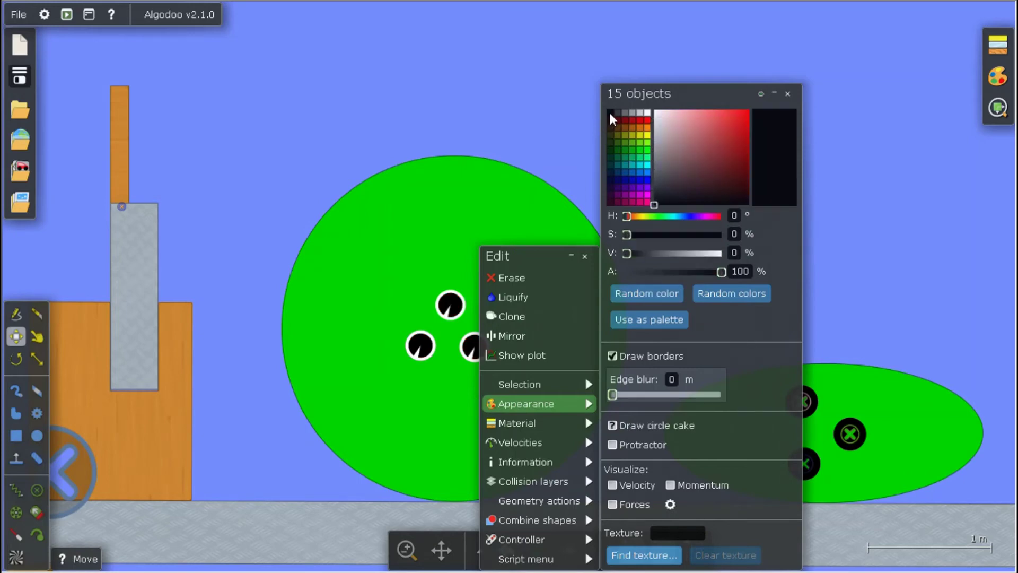
pyautogui.click(482, 116)
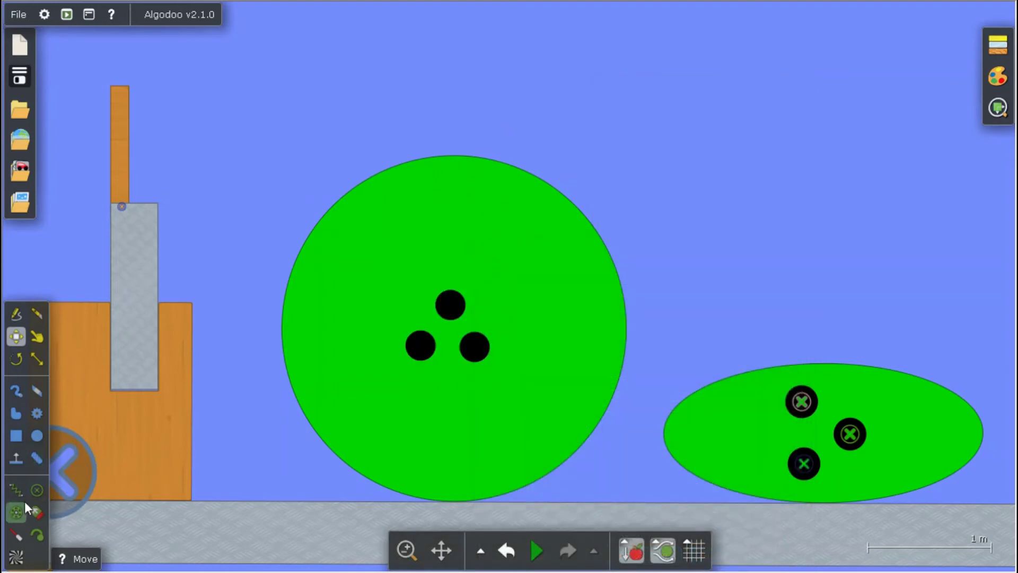
# - Fixate the lower-right and upper black seeds to the big green circle
pyautogui.click(36, 490)
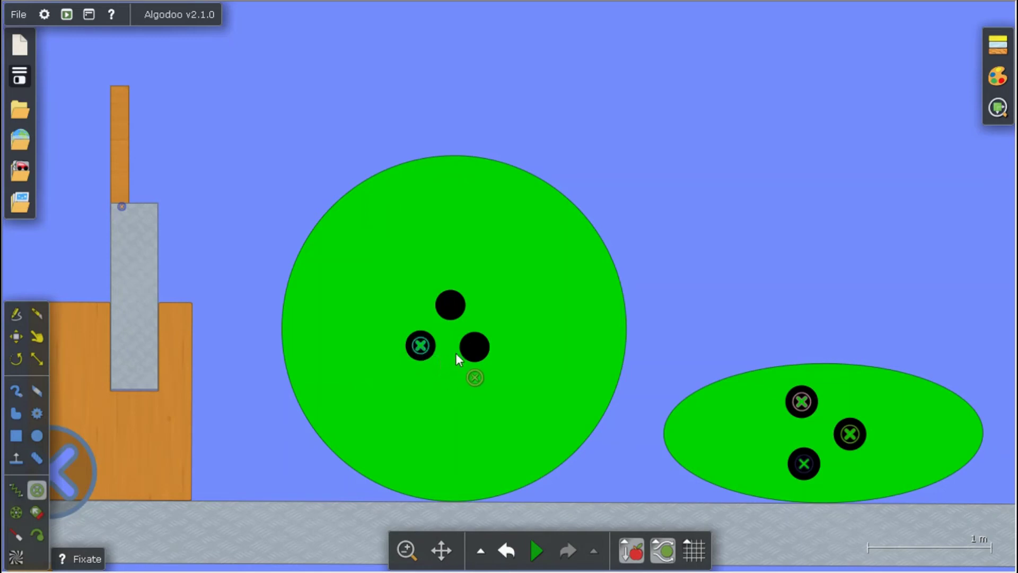
pyautogui.click(473, 344)
pyautogui.click(450, 304)
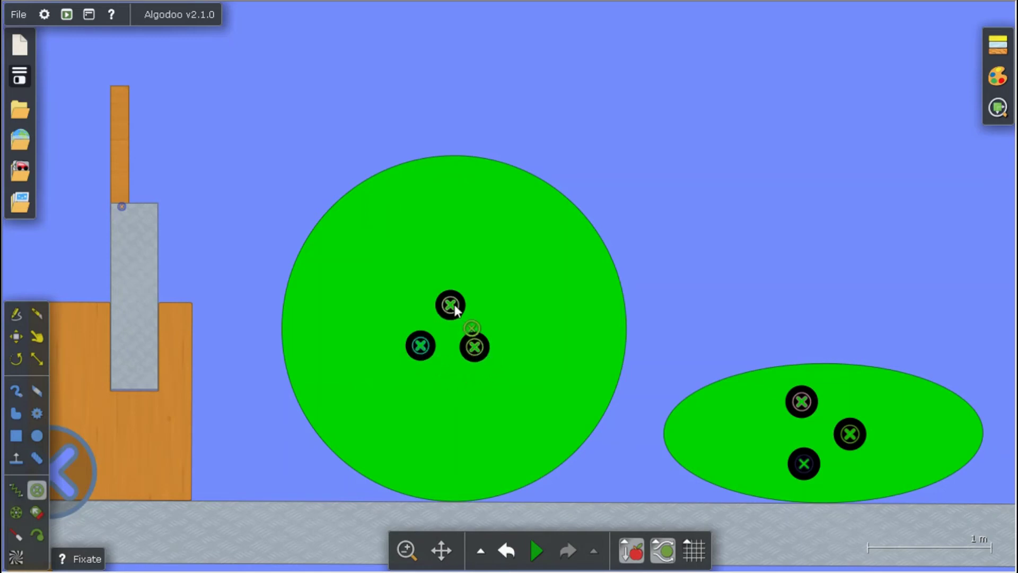
pyautogui.rightClick(645, 197)
pyautogui.click(627, 207)
pyautogui.scroll(-5, 624, 198)
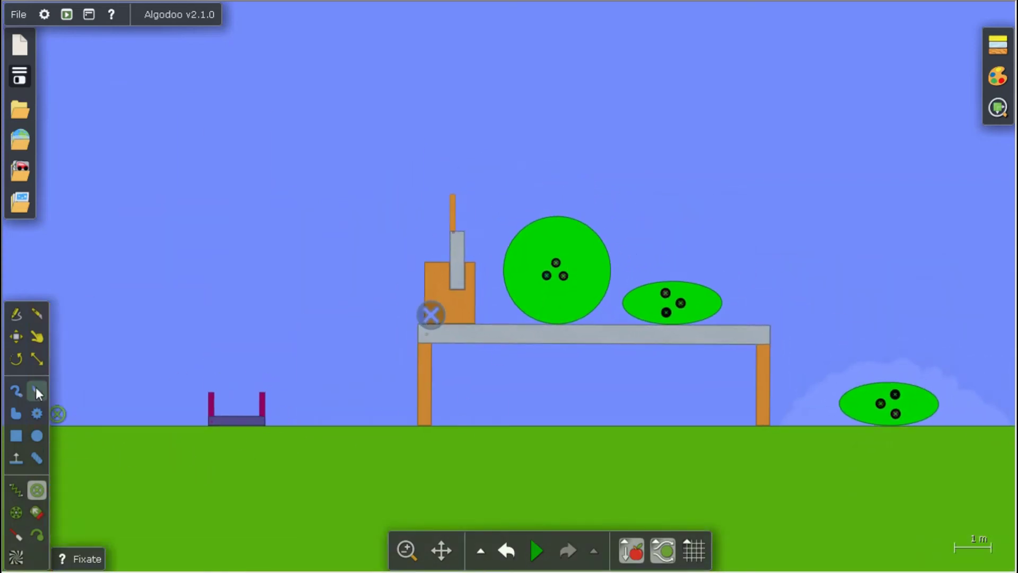
# - Scale the big green circle vertically to about 0.47x its height
pyautogui.click(36, 362)
pyautogui.scroll(4, 670, 258)
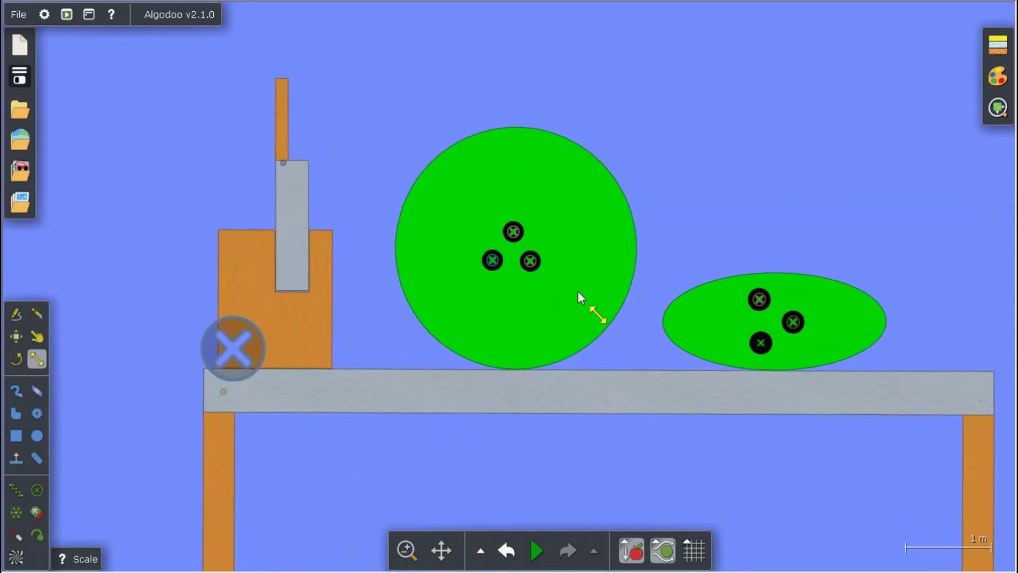
pyautogui.scroll(3, 578, 291)
pyautogui.scroll(1, 577, 286)
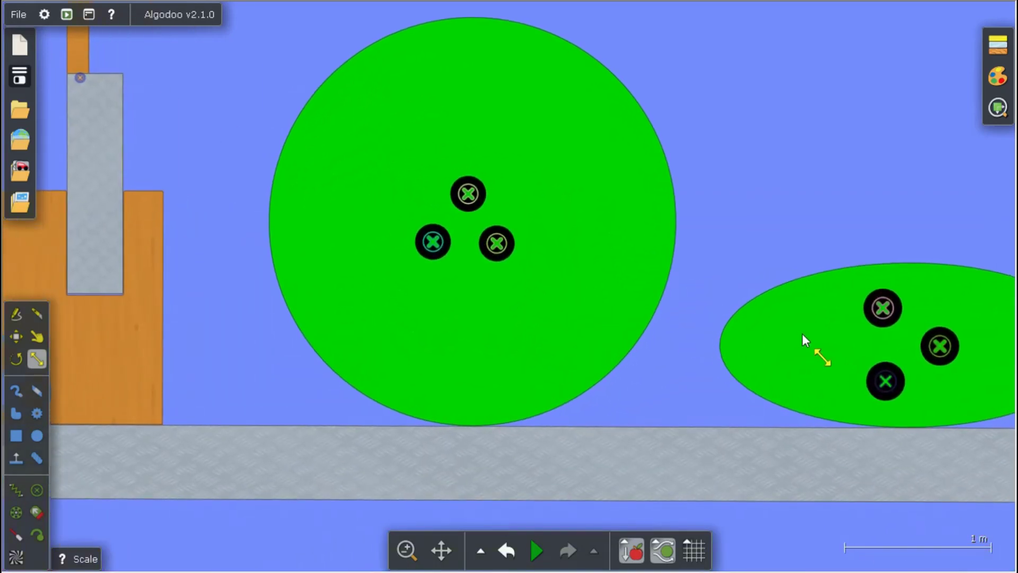
pyautogui.click(505, 311)
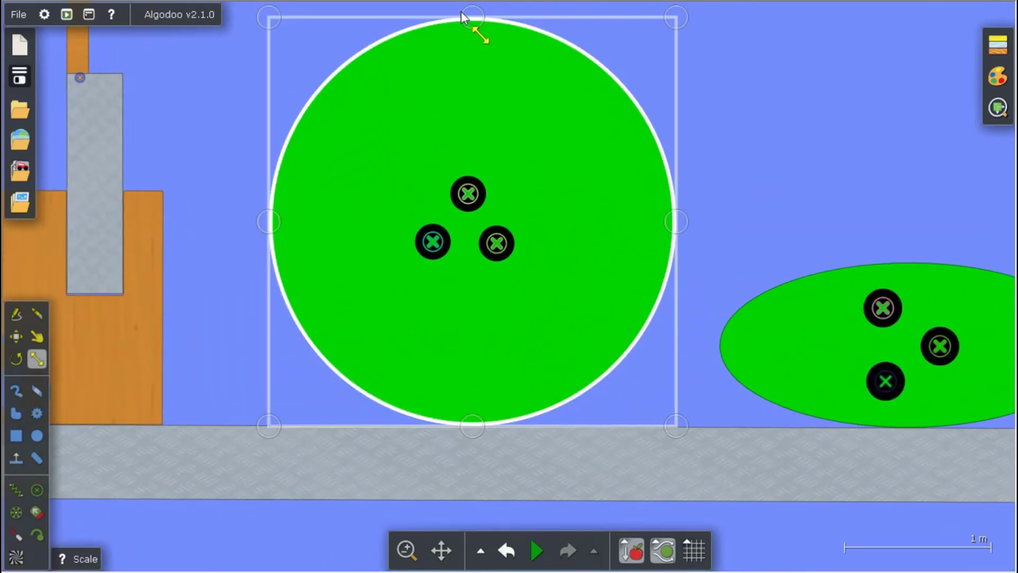
pyautogui.scroll(1, 465, 41)
pyautogui.moveTo(475, 70); pyautogui.dragTo(480, 179)
# - Play the simulation, undo to reset, and replay so the green ellipse settles on the table
pyautogui.click(537, 550)
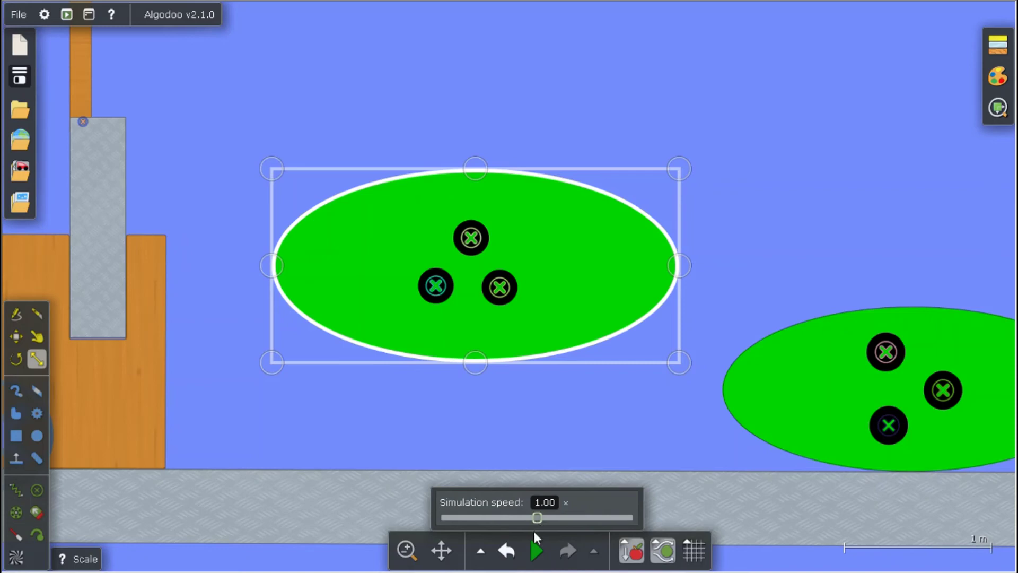
pyautogui.click(537, 550)
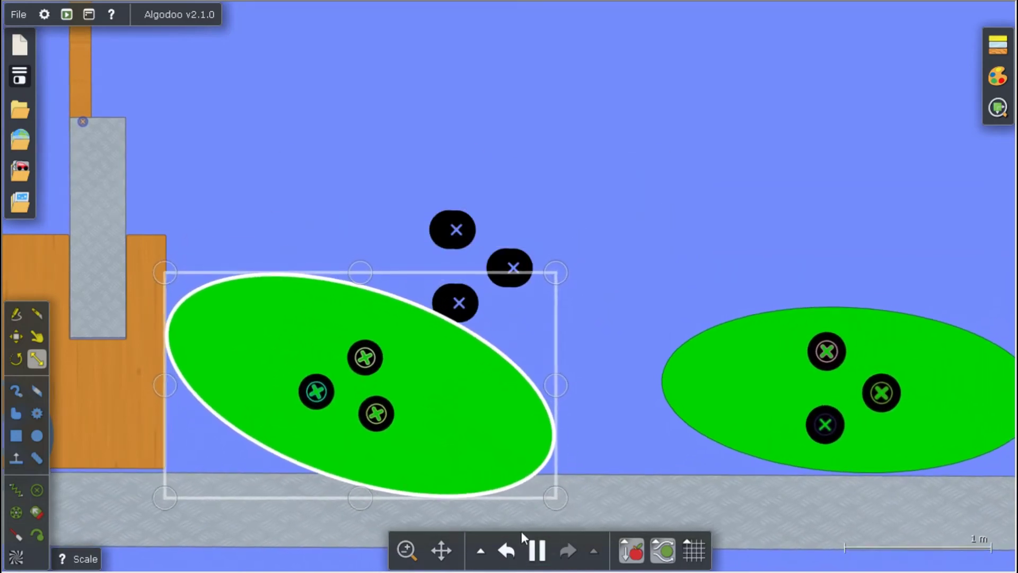
pyautogui.click(507, 549)
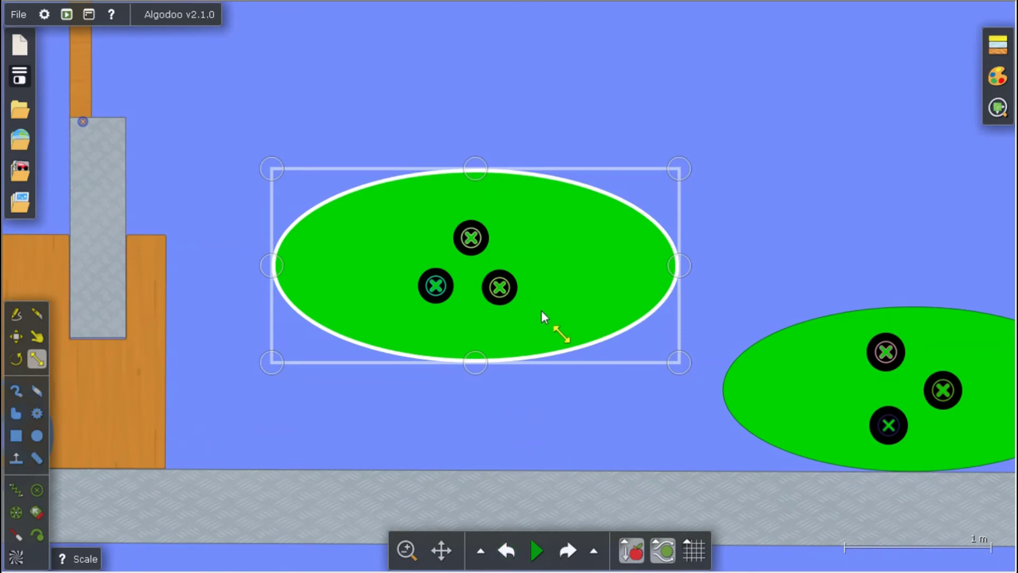
pyautogui.click(536, 549)
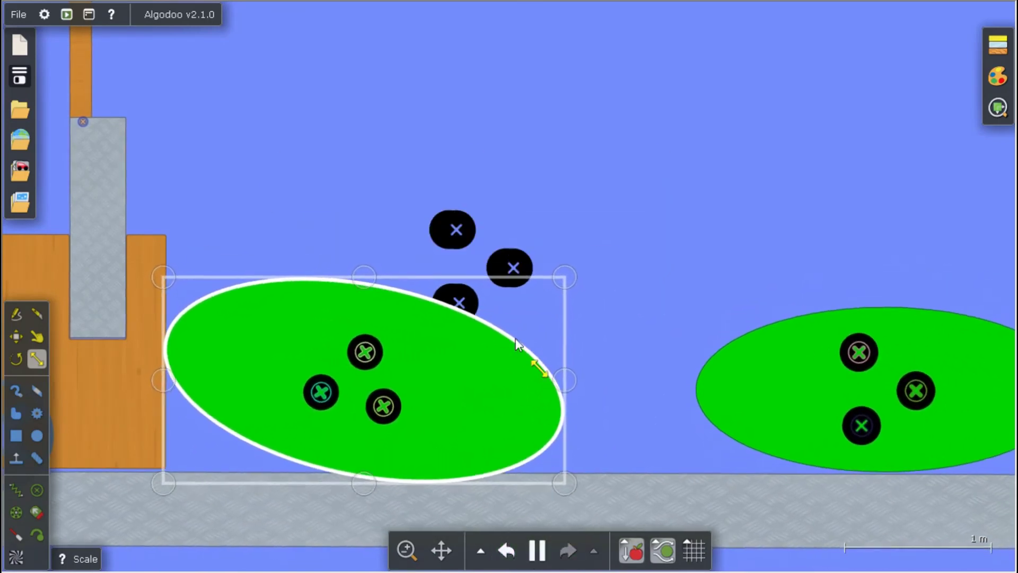
pyautogui.click(16, 337)
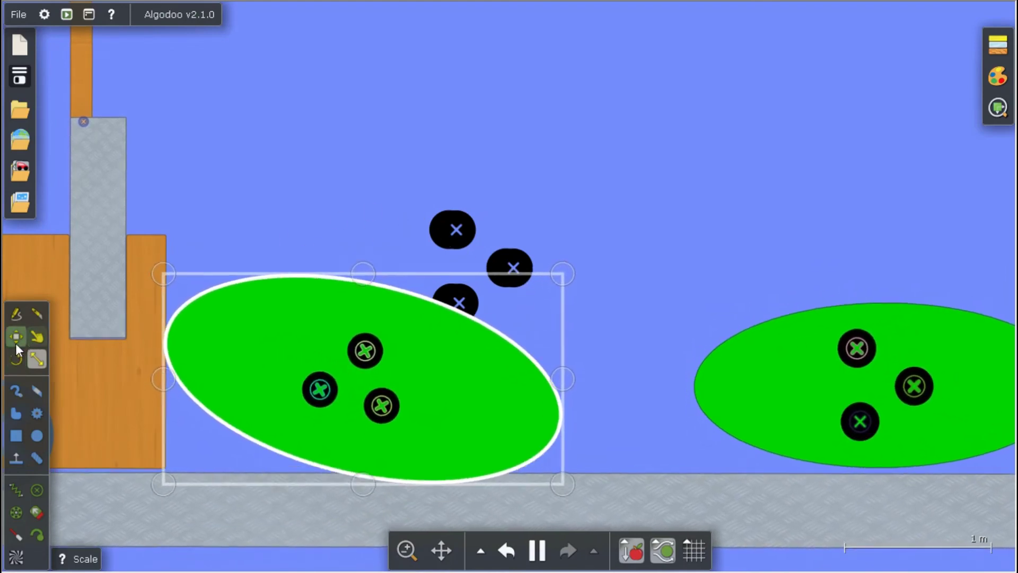
pyautogui.click(215, 194)
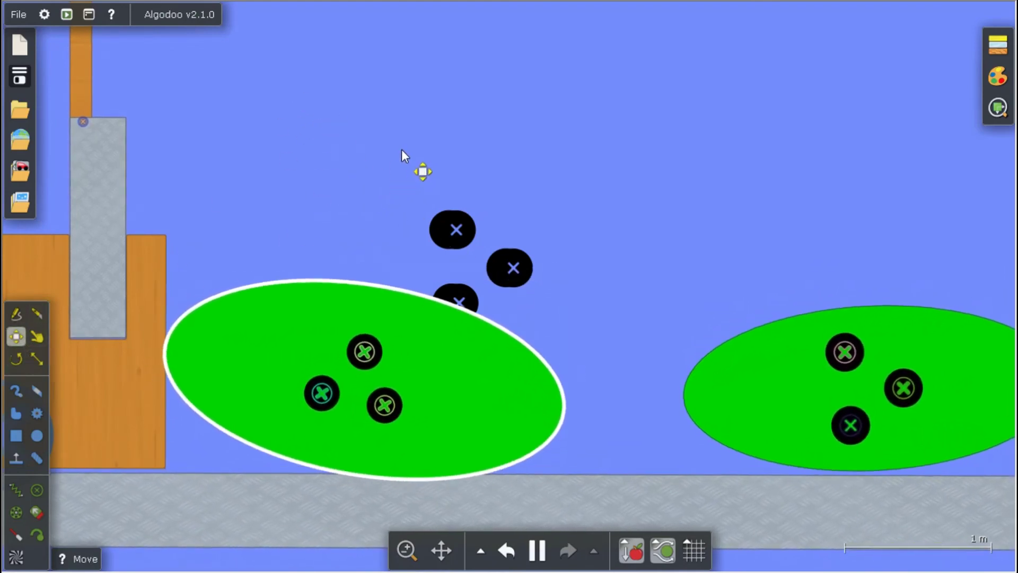
# - Box-select the three black blobs floating above the new ellipse and erase them
pyautogui.moveTo(395, 159); pyautogui.dragTo(579, 332)
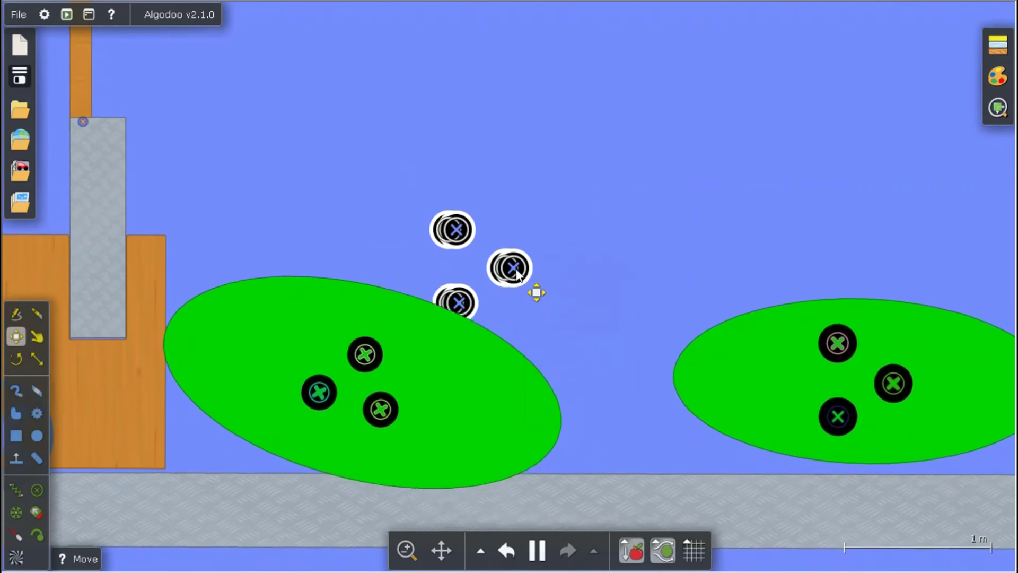
pyautogui.rightClick(528, 285)
pyautogui.click(548, 282)
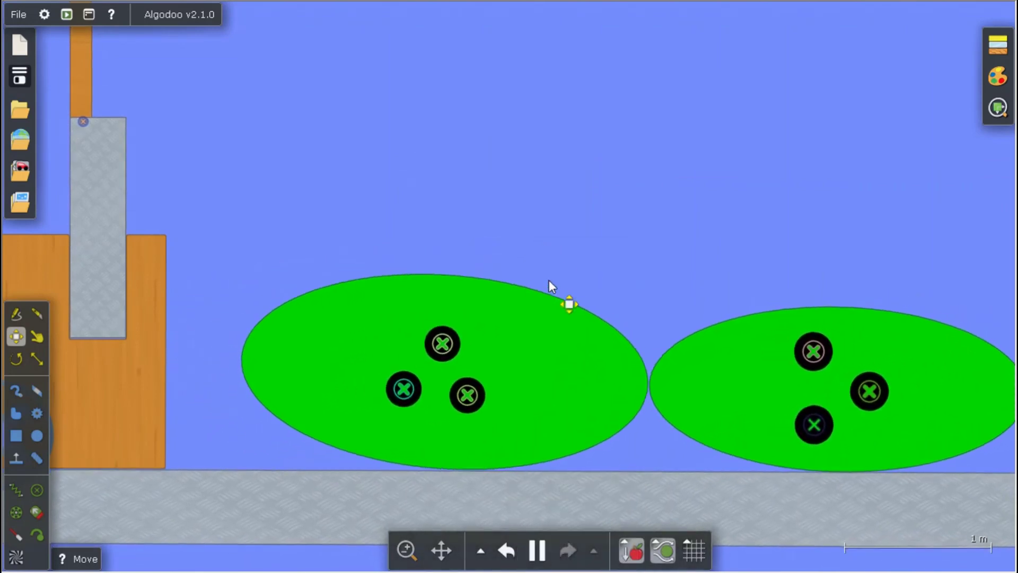
pyautogui.scroll(-5, 548, 275)
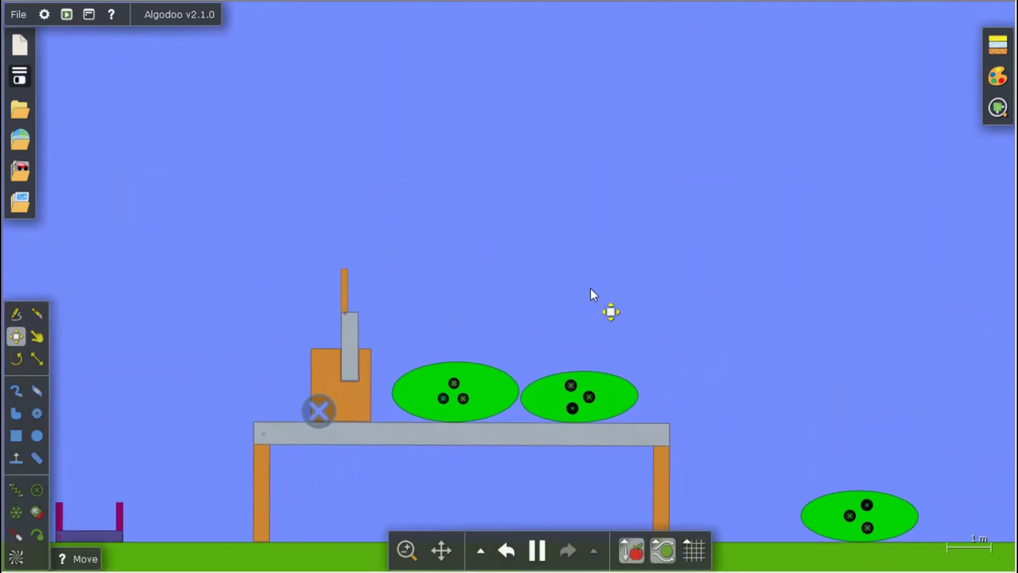